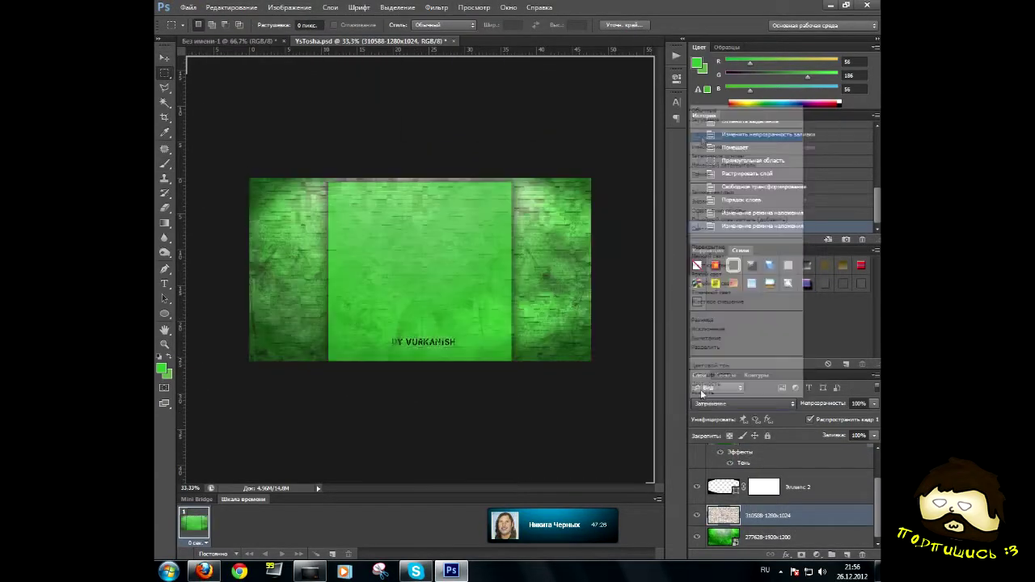
# Step: Scroll through the brick texture layer's blend modes to find Overlay
pyautogui.scroll(-2, 726, 407)
pyautogui.scroll(-2, 720, 404)
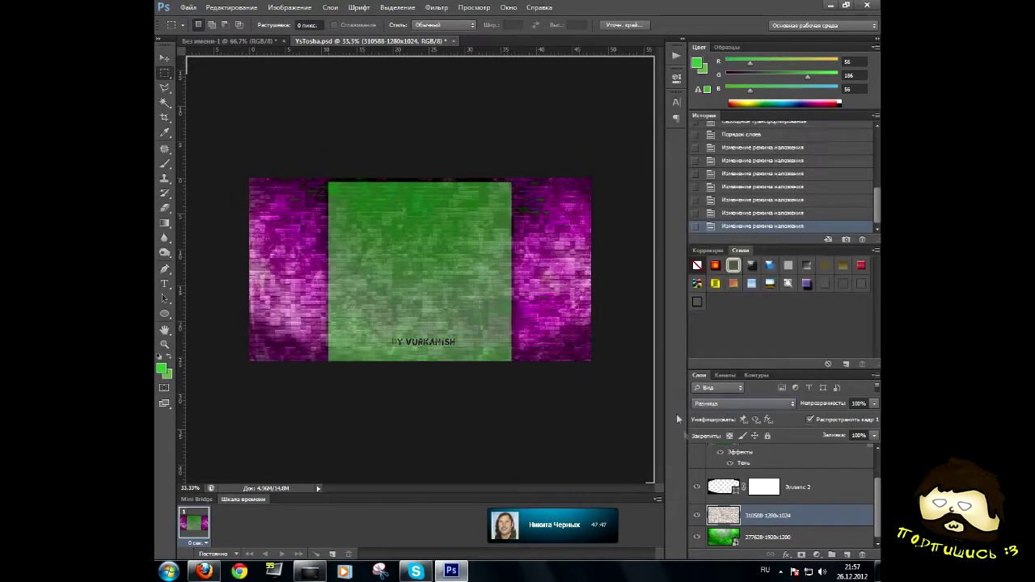
pyautogui.scroll(-2, 712, 404)
pyautogui.scroll(3, 706, 403)
pyautogui.scroll(6, 706, 403)
# Step: Set the texture layer to Overlay and copy the selected left strip to a new layer
pyautogui.click(752, 405)
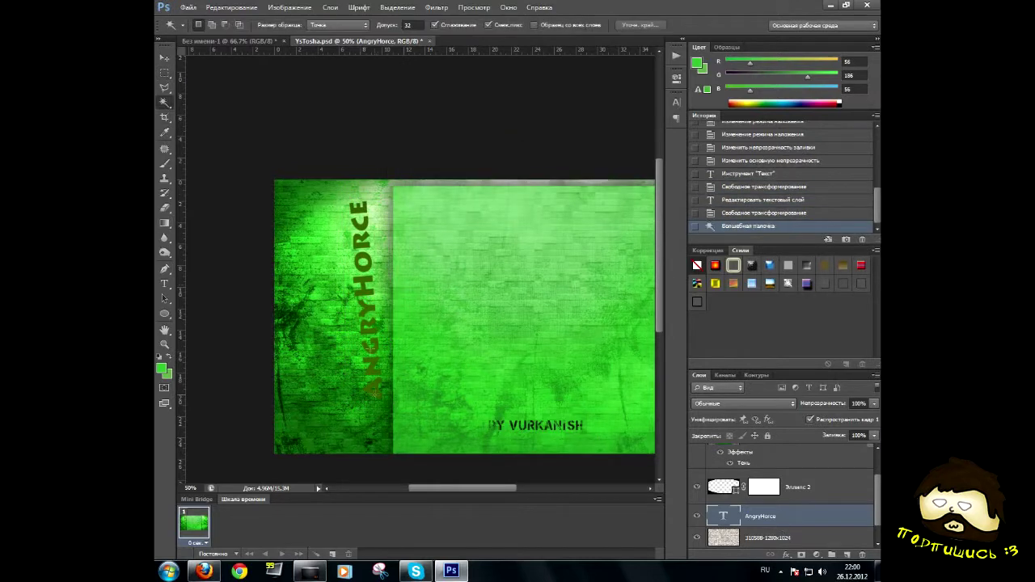
pyautogui.rightClick(437, 352)
pyautogui.click(506, 229)
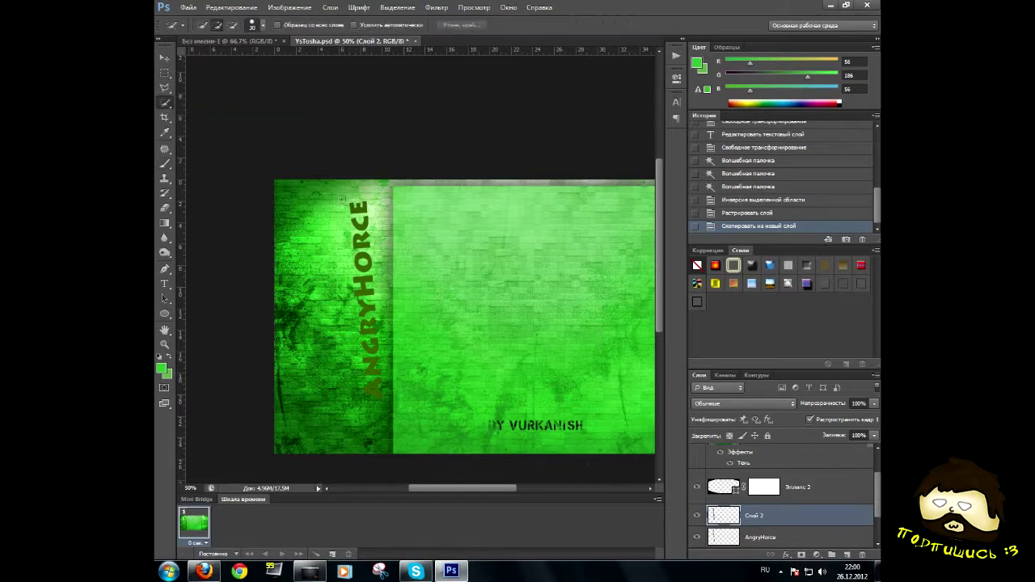
# Step: Fill the strip layer with a green gradient and change its blend mode from Hard Light
pyautogui.press('g')
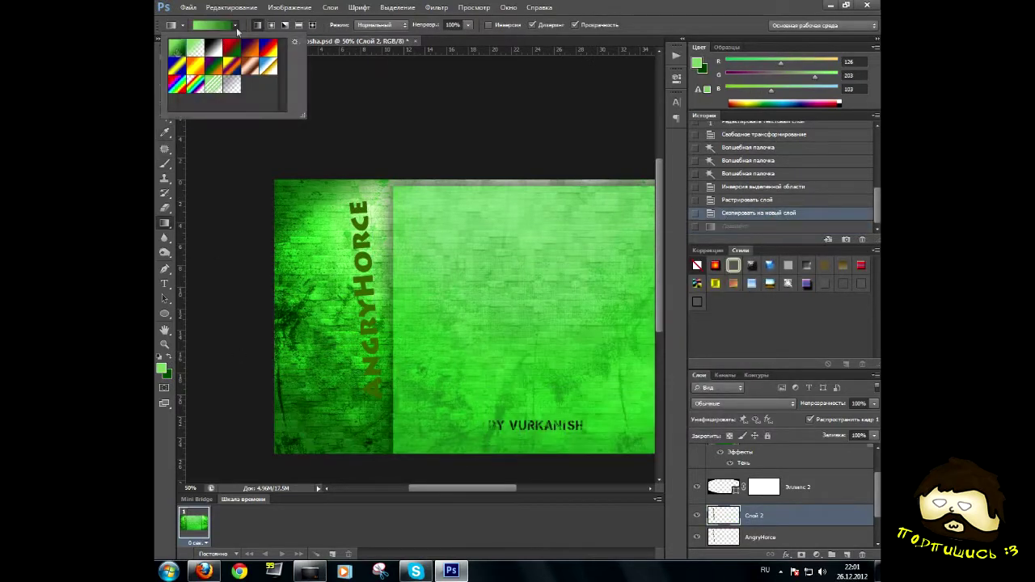
pyautogui.moveTo(323, 190); pyautogui.dragTo(380, 449)
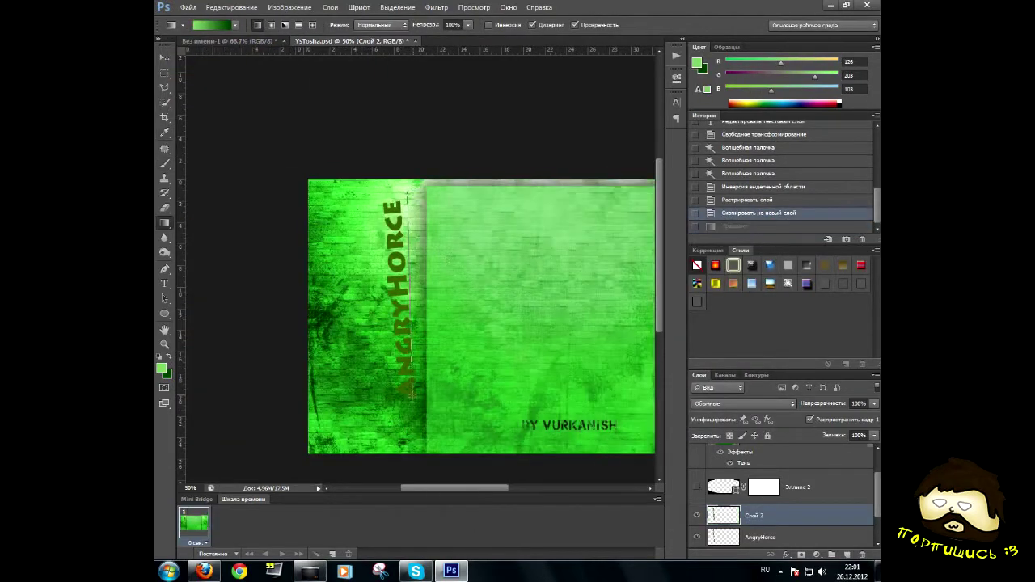
pyautogui.click(744, 402)
pyautogui.click(725, 396)
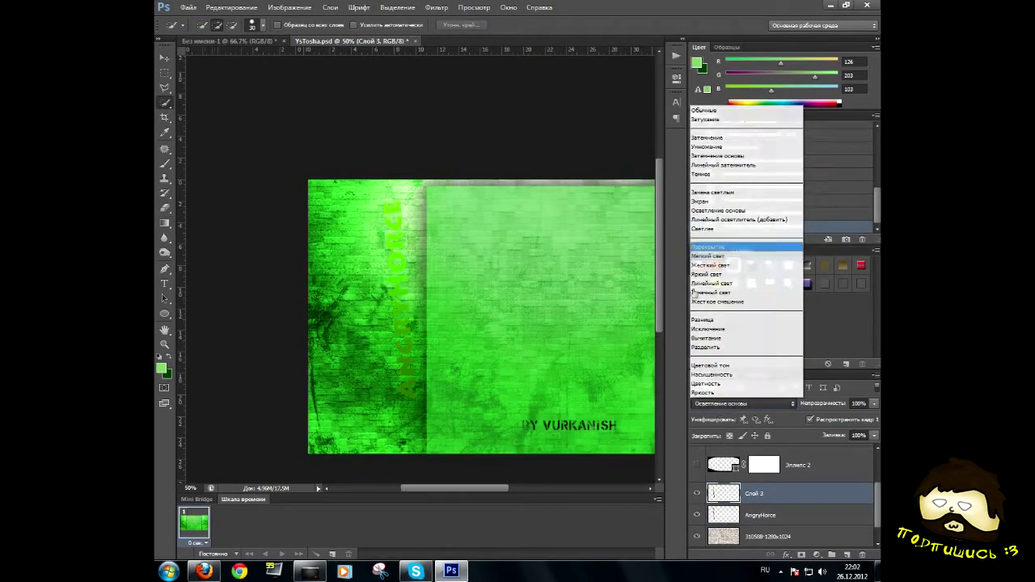
pyautogui.click(736, 315)
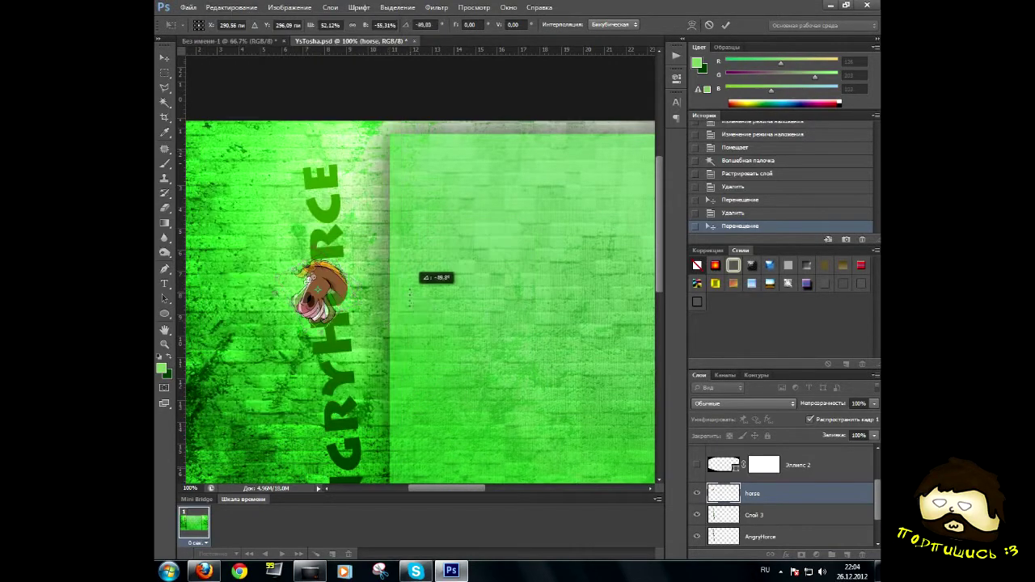
# Step: Warp the horse image, commit it, and shrink the brush to 38 px
pyautogui.click(431, 203)
pyautogui.click(232, 7)
pyautogui.click(439, 312)
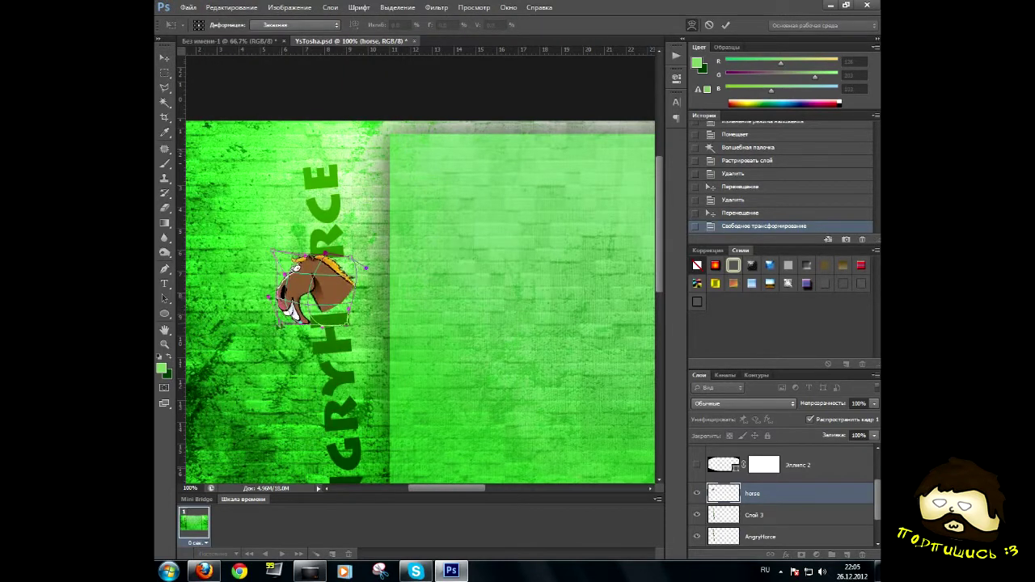
pyautogui.press('m')
pyautogui.press('Return')
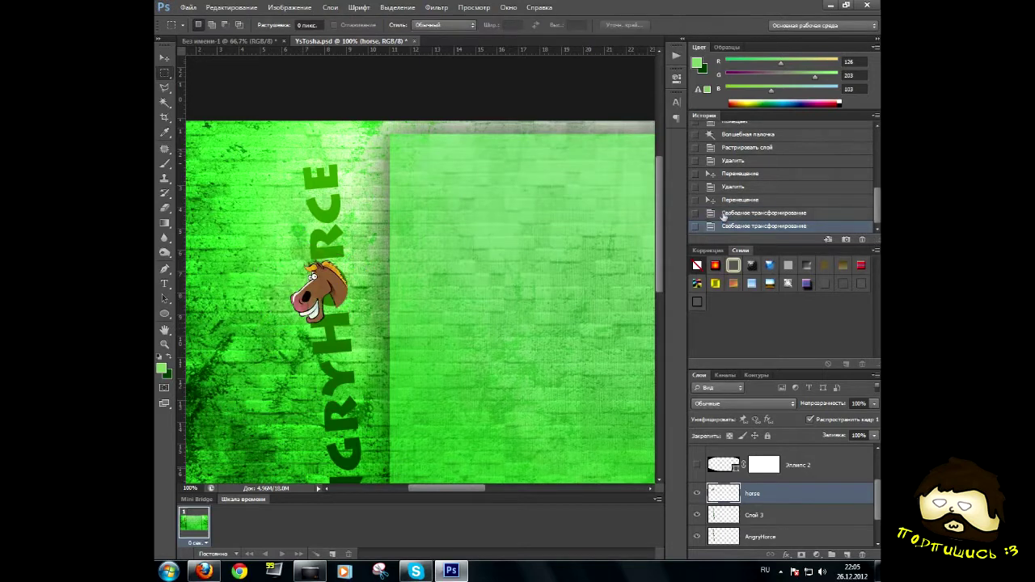
pyautogui.click(200, 25)
pyautogui.moveTo(267, 76); pyautogui.dragTo(190, 76)
pyautogui.press('Return')
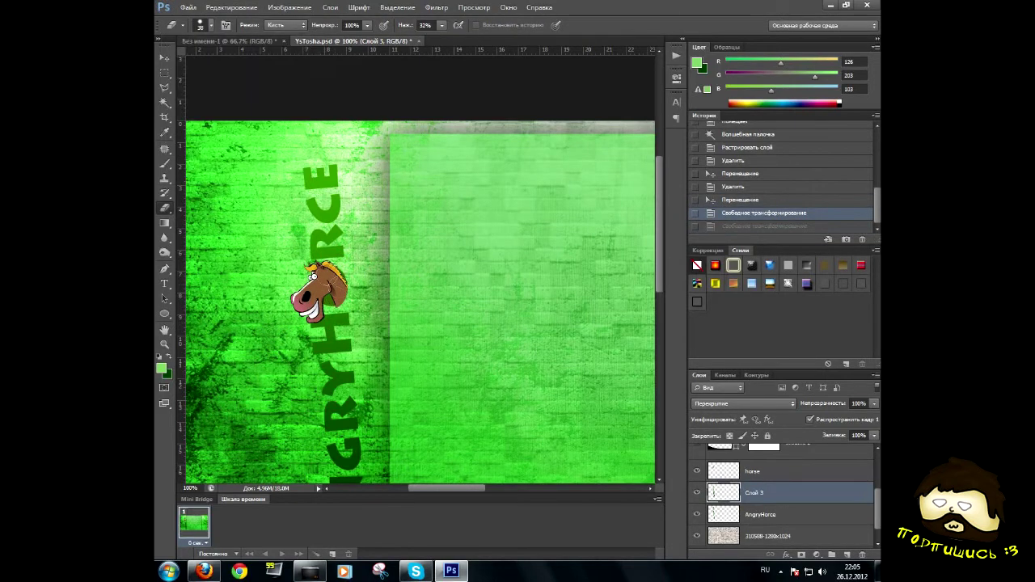
# Step: Rotate the horse about 28 degrees, tilt it nearly upright, commit, and zoom to 200%
pyautogui.click(752, 471)
pyautogui.click(232, 7)
pyautogui.click(453, 270)
pyautogui.moveTo(391, 286); pyautogui.dragTo(385, 320)
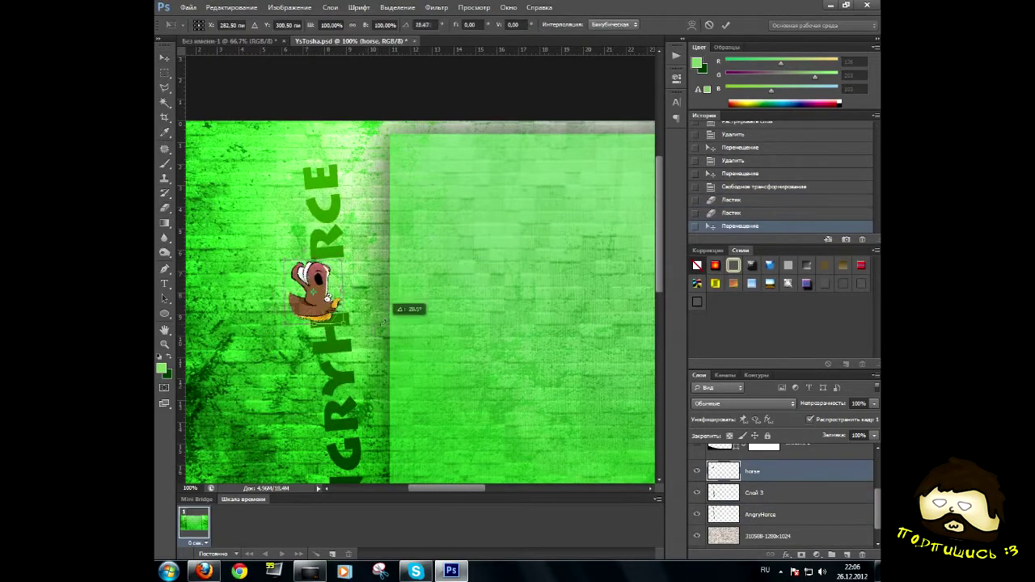
pyautogui.click(469, 245)
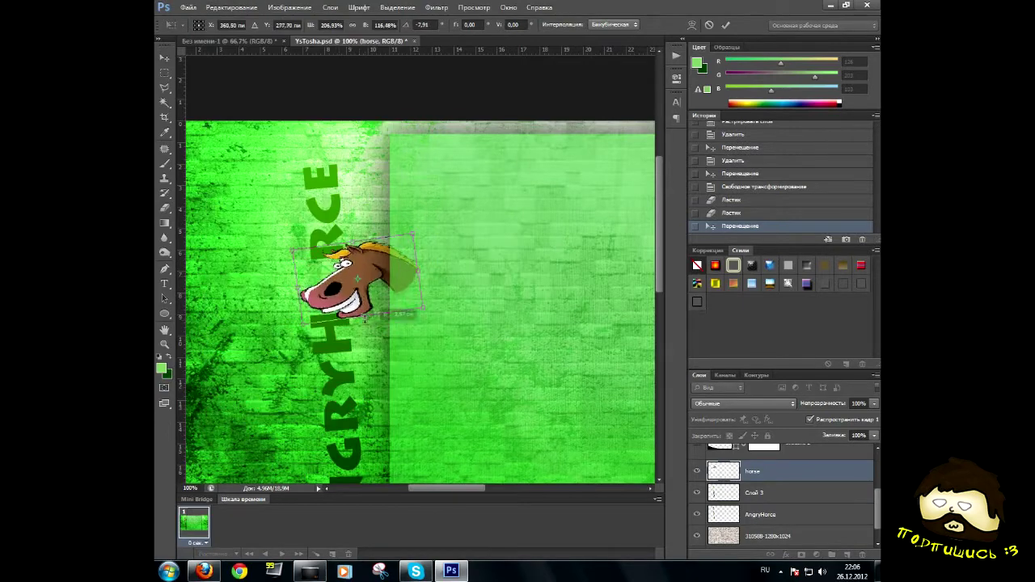
pyautogui.moveTo(354, 272); pyautogui.dragTo(444, 229)
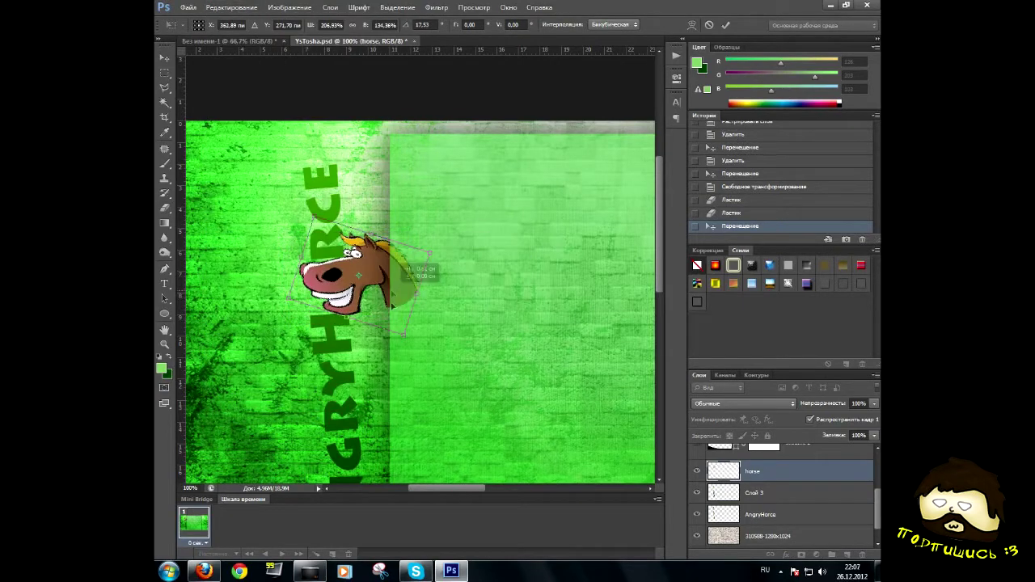
pyautogui.press('Return')
pyautogui.press('z')
pyautogui.click(385, 322)
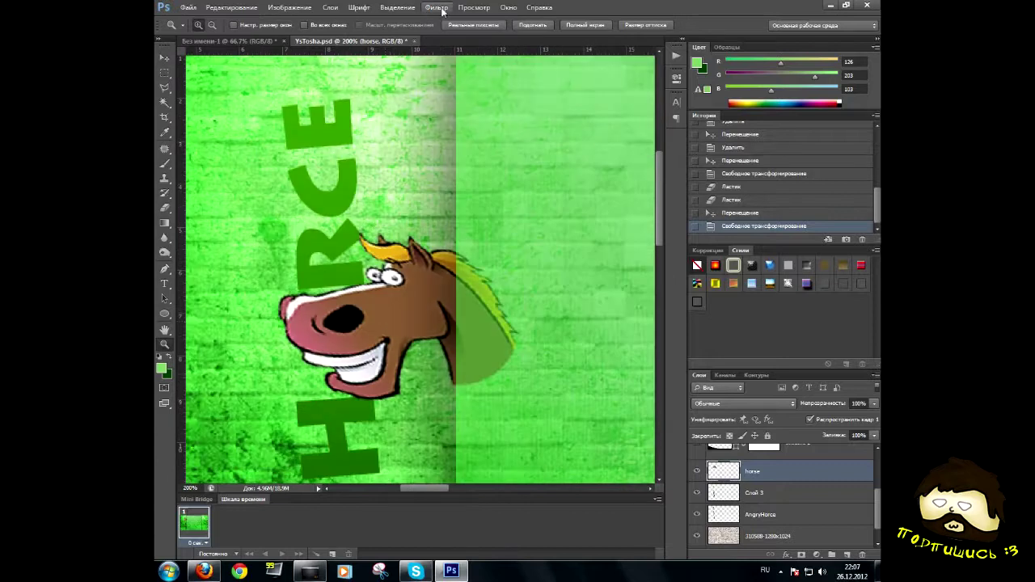
# Step: Set the horse layer to Soft Light and move, rotate and resize it onto the text edge
pyautogui.click(744, 403)
pyautogui.click(732, 261)
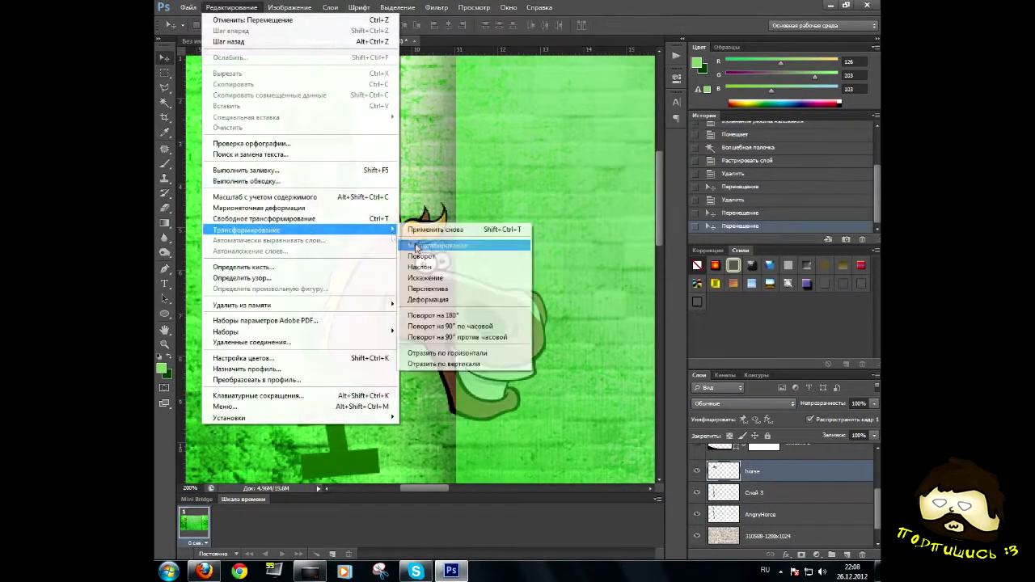
pyautogui.click(415, 245)
pyautogui.moveTo(453, 291); pyautogui.dragTo(378, 197)
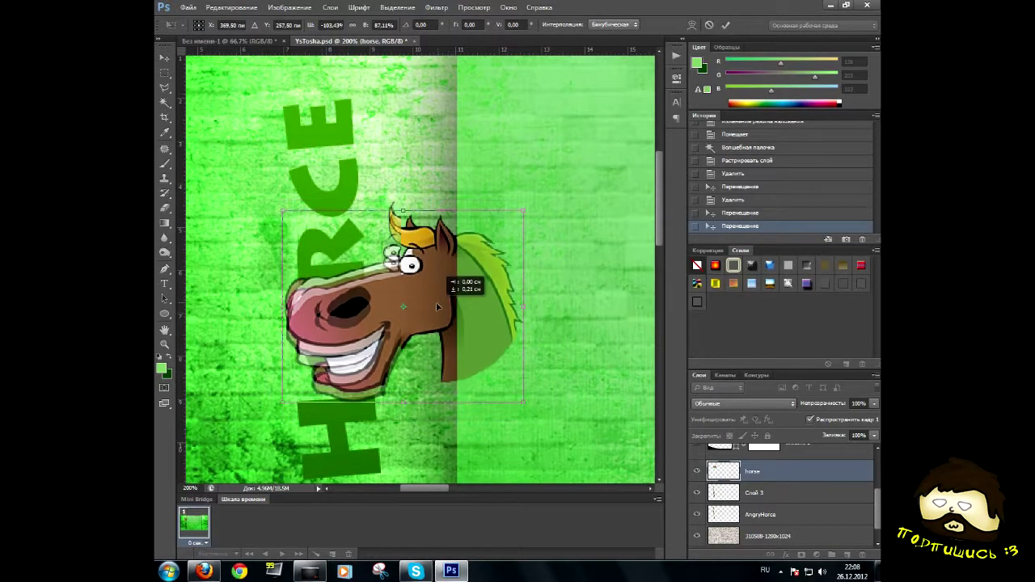
pyautogui.moveTo(359, 330); pyautogui.dragTo(364, 341)
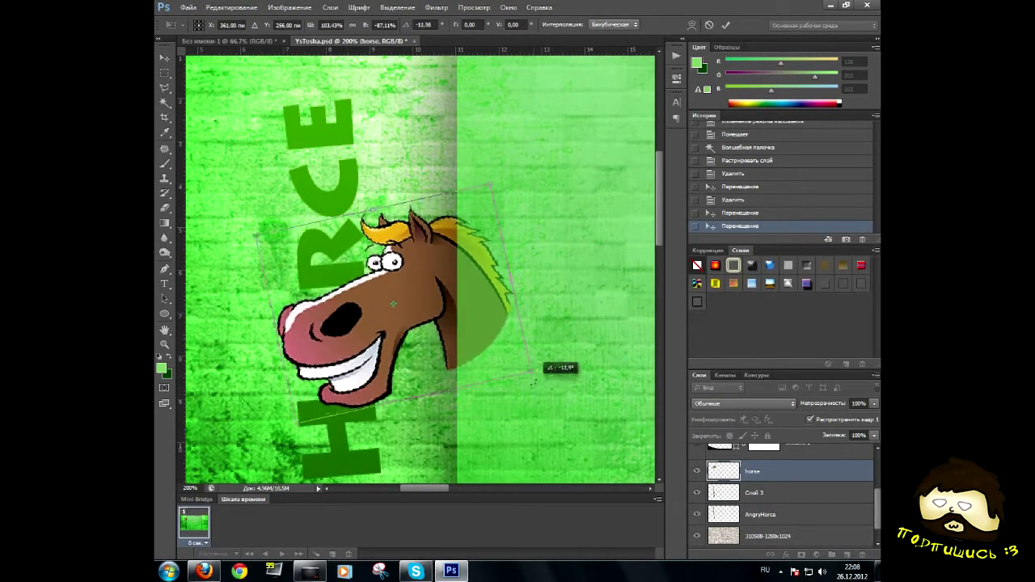
pyautogui.press('z')
pyautogui.press('Return')
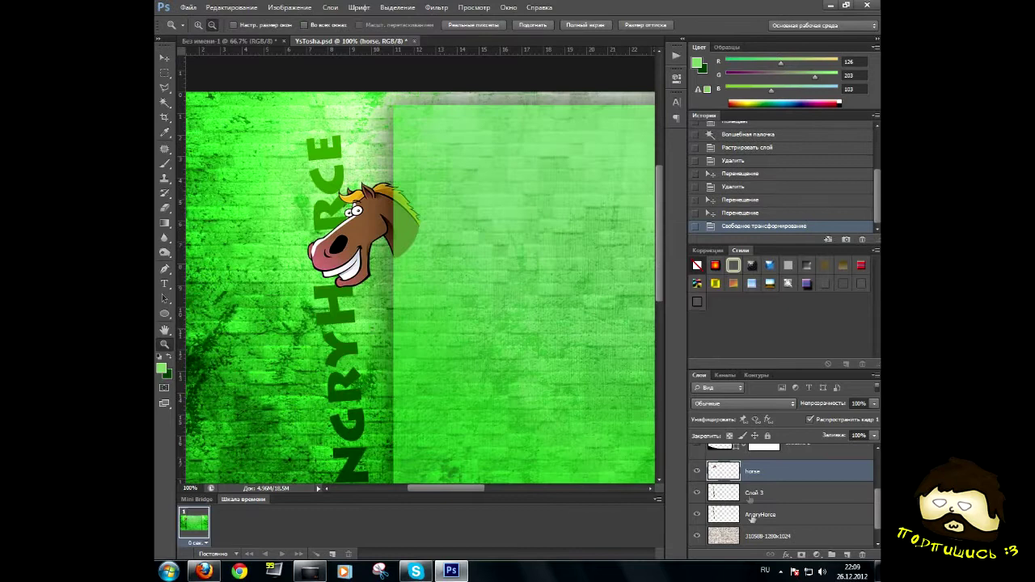
# Step: Try a green gradient fill, undo it, and put the selected horse shape on its own layer
pyautogui.click(164, 223)
pyautogui.moveTo(323, 105); pyautogui.dragTo(211, 161)
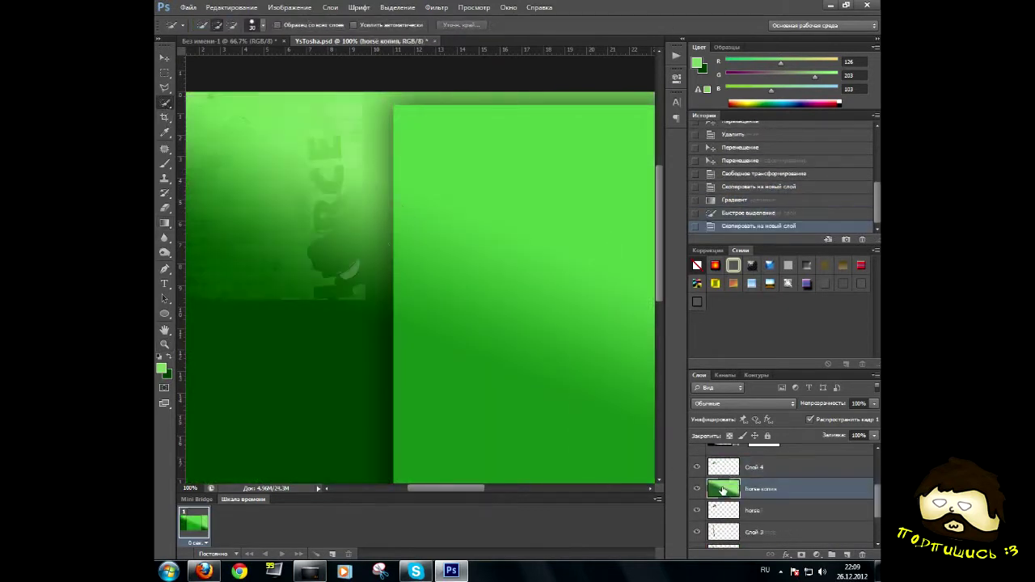
pyautogui.hotkey('ctrl', 'alt', 'z')
pyautogui.hotkey('ctrl', 'alt', 'z')
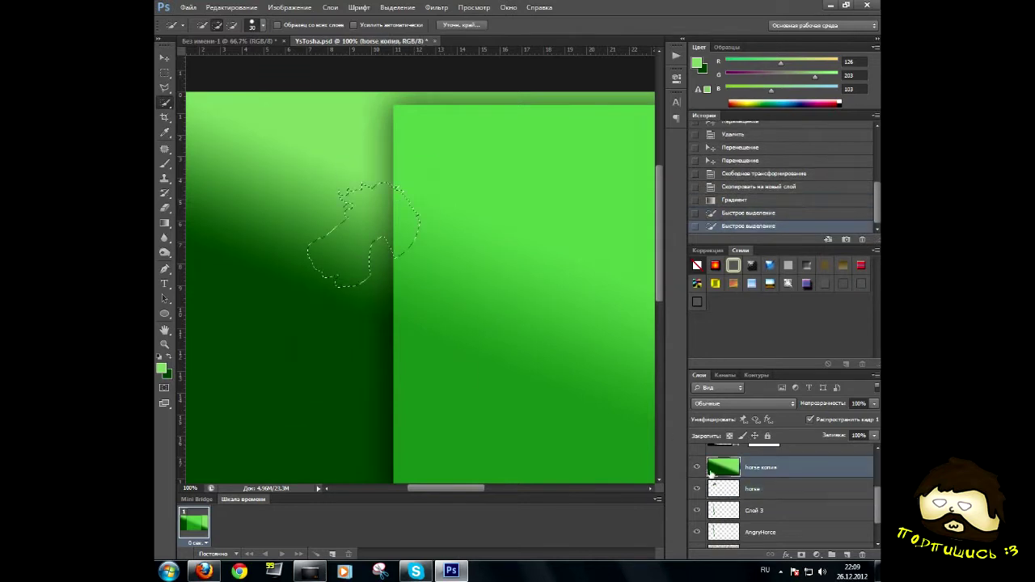
pyautogui.click(726, 404)
# Step: Cycle the new layer through Color Dodge and Vivid Light, settling on Overlay
pyautogui.click(739, 259)
pyautogui.click(727, 404)
pyautogui.click(739, 272)
pyautogui.click(725, 404)
pyautogui.click(732, 265)
pyautogui.click(725, 403)
pyautogui.click(732, 274)
pyautogui.click(725, 403)
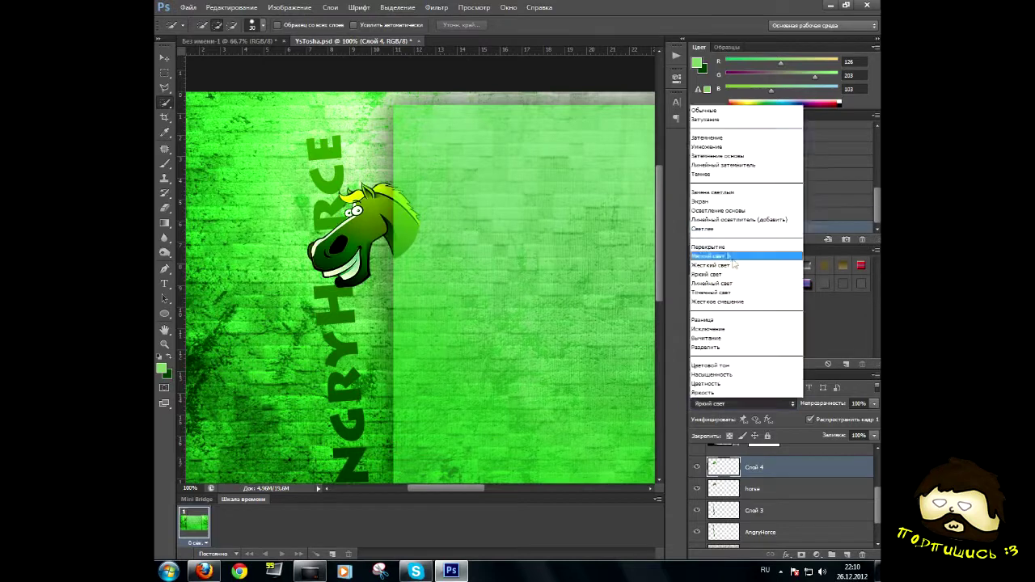
pyautogui.click(712, 246)
# Step: Merge the horse into Слой 4 with Ctrl+E and paint small black touch-up strokes on it
pyautogui.hotkey('ctrl', '-')
pyautogui.hotkey('ctrl', '-')
pyautogui.moveTo(481, 485); pyautogui.dragTo(472, 485)
pyautogui.moveTo(261, 281); pyautogui.dragTo(435, 394)
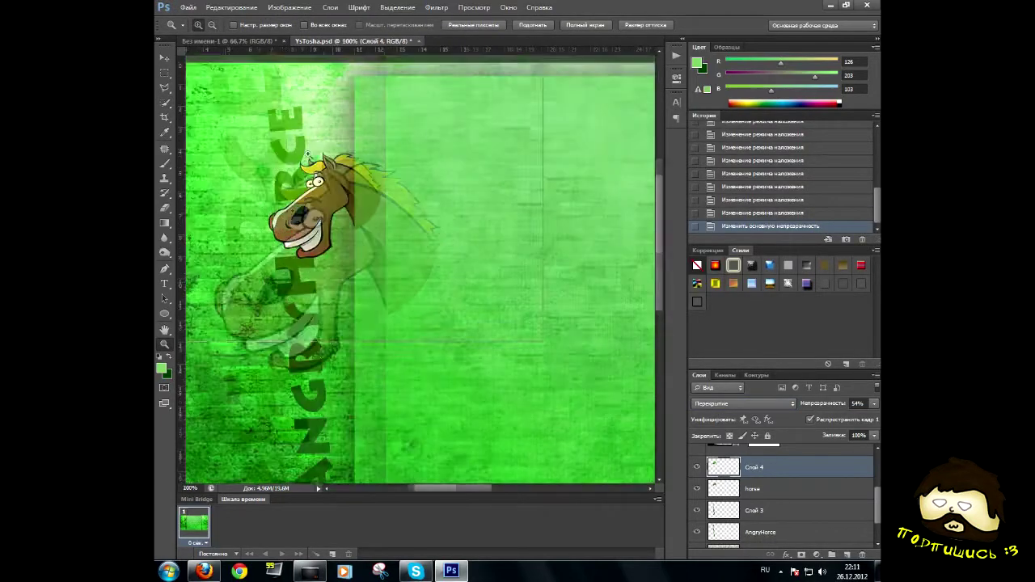
pyautogui.hotkey('ctrl', 'e')
pyautogui.click(210, 25)
pyautogui.press('x')
pyautogui.click(324, 209)
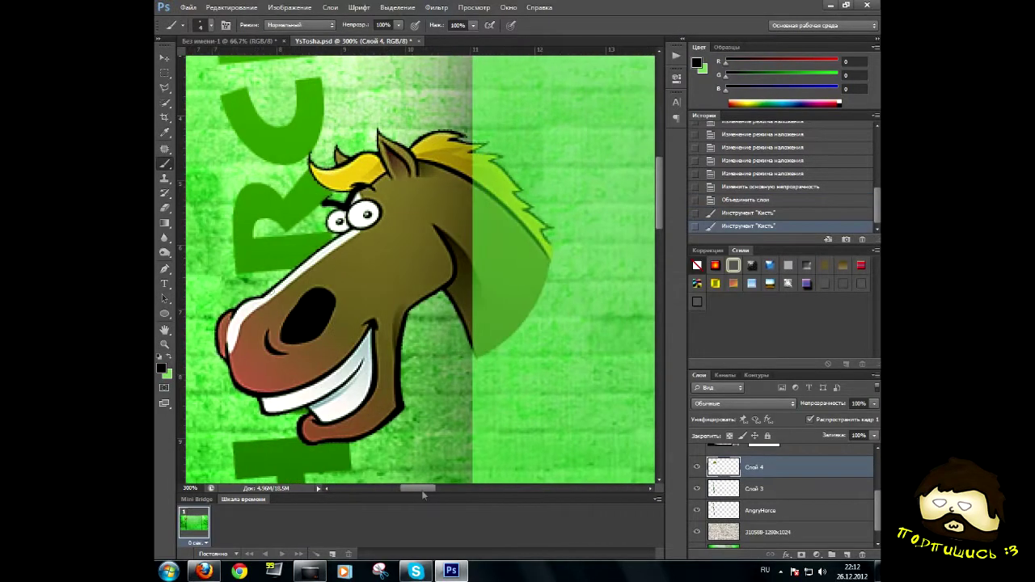
pyautogui.scroll(2, 246, 159)
pyautogui.press('e')
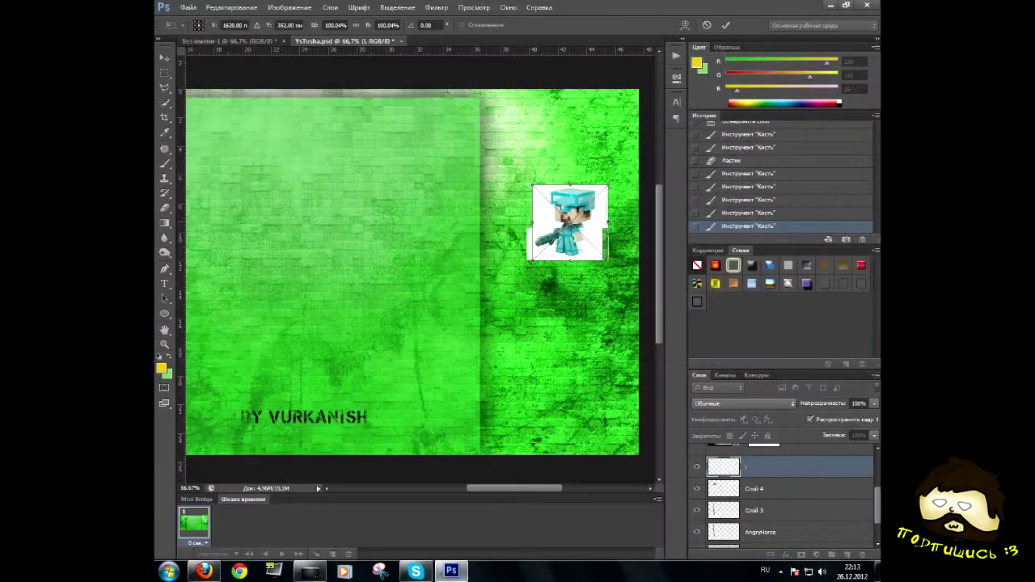
# Step: Flip the Minecraft figure, commit it at the top edge of the right panel, and nudge it upward
pyautogui.moveTo(608, 222); pyautogui.dragTo(584, 143)
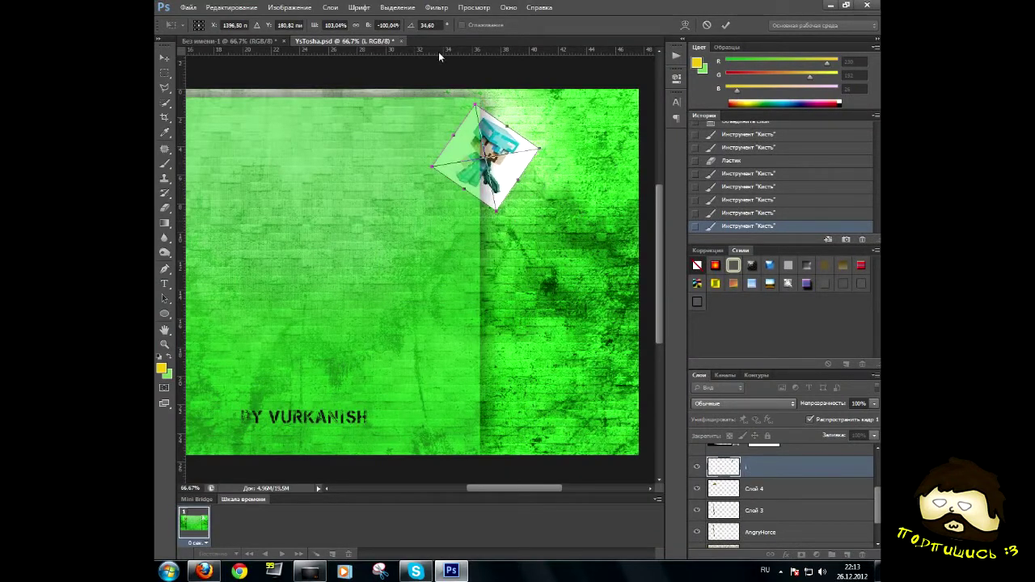
pyautogui.press('w')
pyautogui.press('Return')
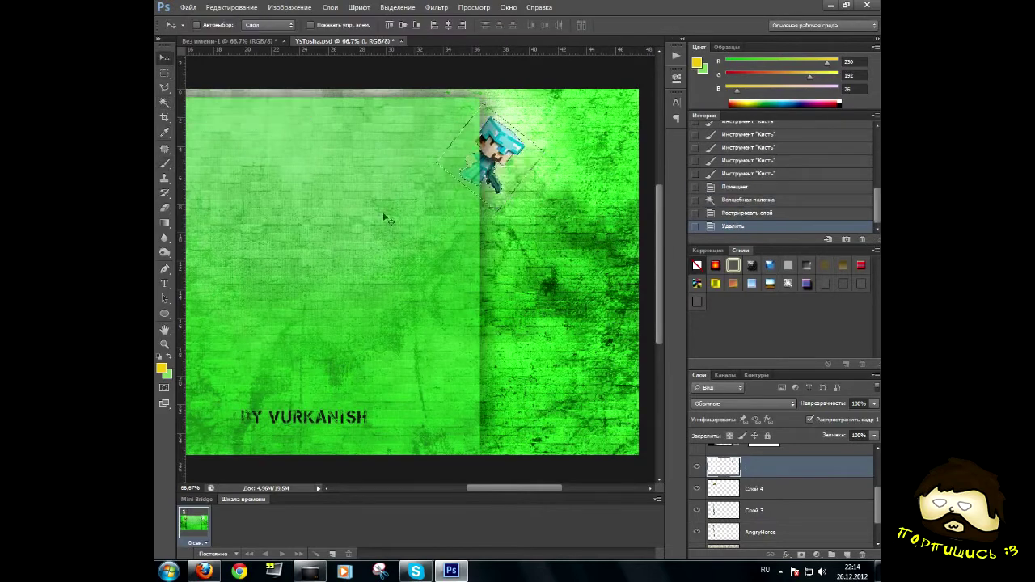
pyautogui.moveTo(385, 217); pyautogui.dragTo(388, 207)
pyautogui.scroll(3, 404, 283)
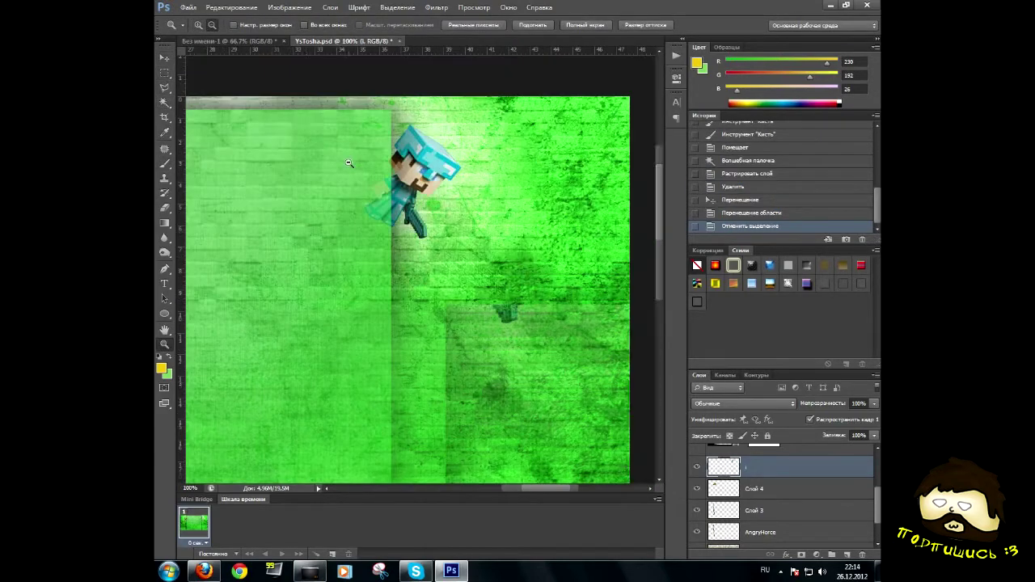
pyautogui.scroll(3, 722, 471)
pyautogui.hscroll(-3, 390, 492)
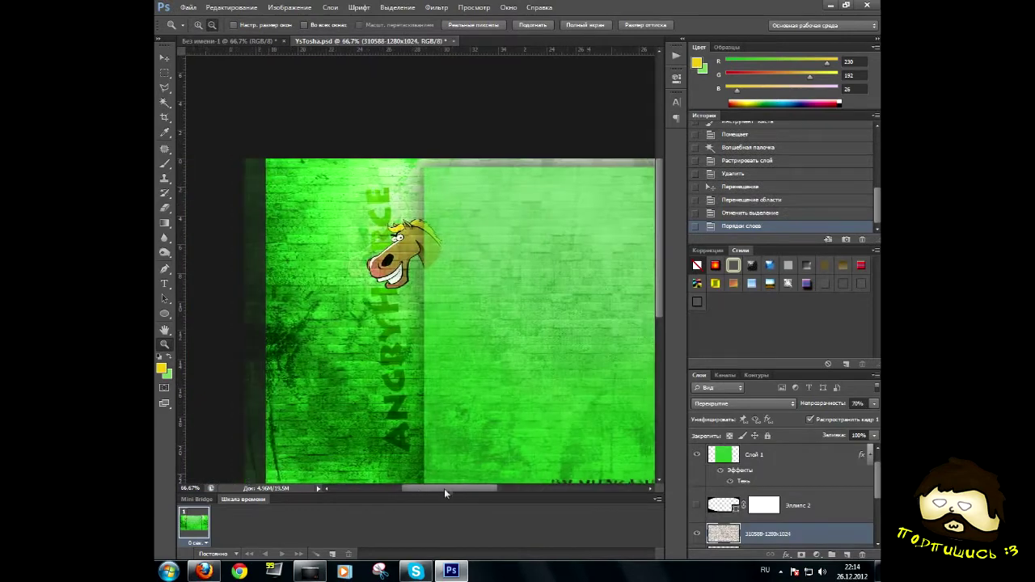
pyautogui.scroll(1, 733, 506)
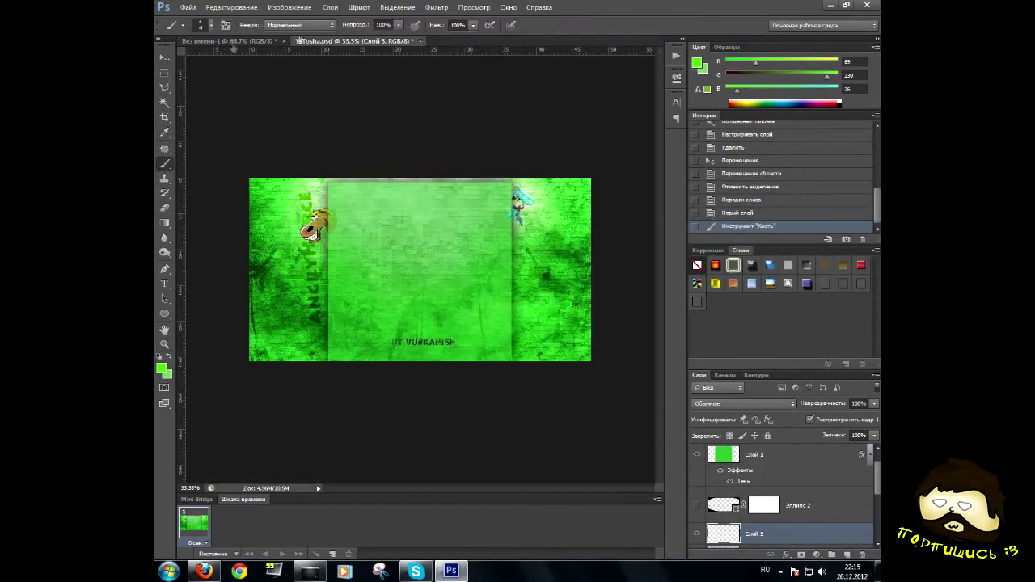
# Step: Paint green and then lighter green brush strokes across the wall on Слой 5
pyautogui.click(211, 25)
pyautogui.moveTo(275, 324); pyautogui.dragTo(550, 339)
pyautogui.click(696, 63)
pyautogui.click(716, 272)
pyautogui.press('b')
pyautogui.click(201, 25)
pyautogui.moveTo(510, 239); pyautogui.dragTo(324, 257)
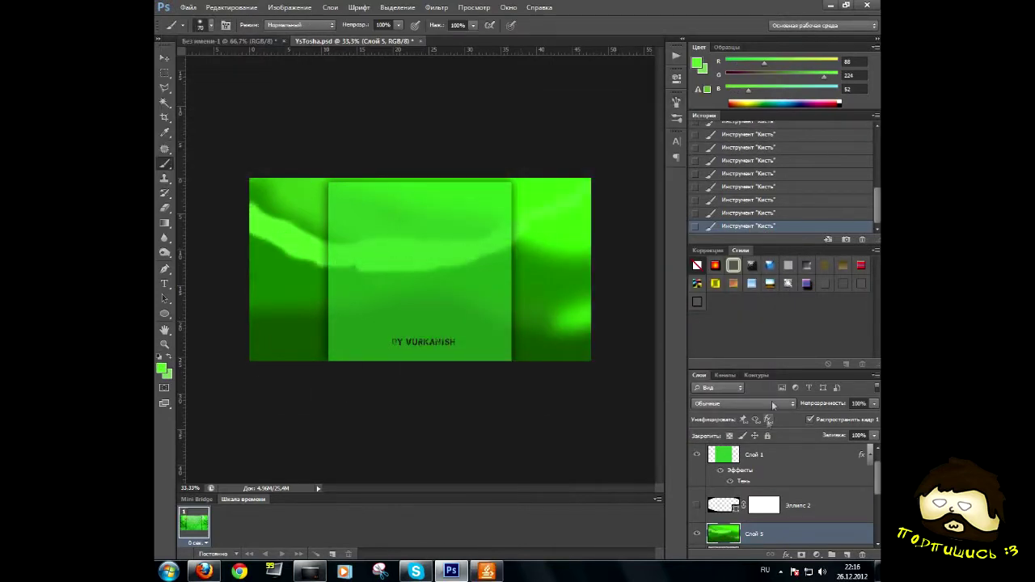
# Step: Set the painted layer's blend mode to Soft Light and fit the banner in view
pyautogui.click(774, 404)
pyautogui.click(760, 326)
pyautogui.click(774, 404)
pyautogui.click(760, 326)
pyautogui.click(774, 405)
pyautogui.click(760, 326)
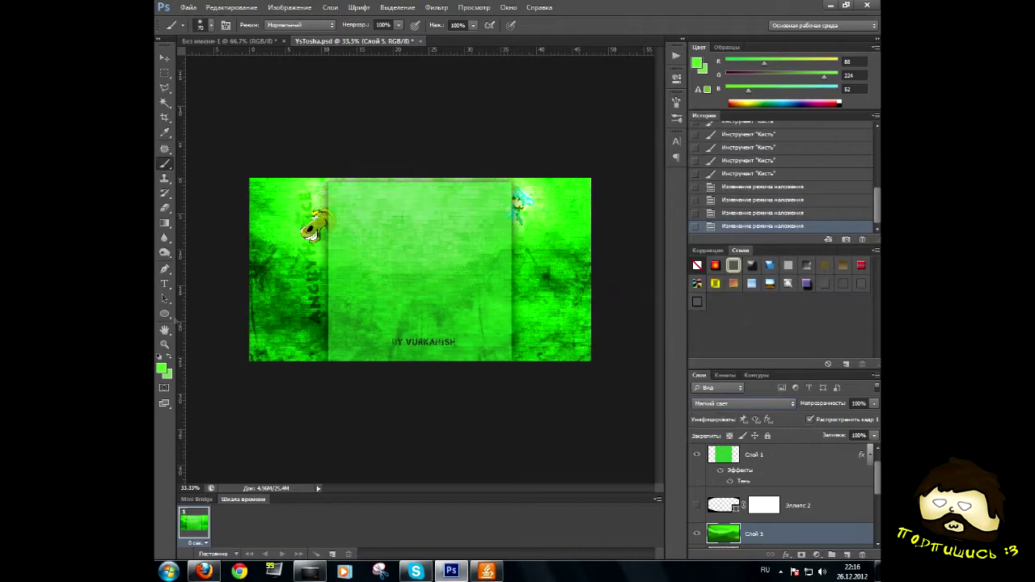
pyautogui.press('z')
pyautogui.click(485, 242)
# Step: Apply a Brightness/Contrast adjustment to the painted layer
pyautogui.keyDown('alt'); pyautogui.click(485, 243); pyautogui.keyUp('alt')
pyautogui.click(289, 8)
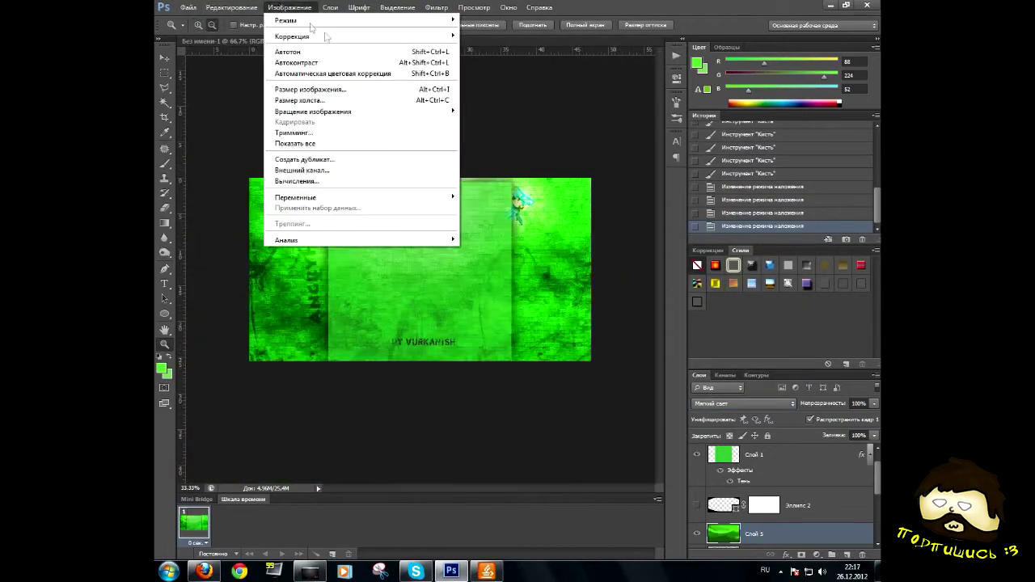
pyautogui.click(493, 36)
pyautogui.click(598, 399)
pyautogui.click(289, 8)
# Step: Shift the painted layer's hue by −44 with Hue/Saturation
pyautogui.click(531, 40)
pyautogui.click(785, 302)
pyautogui.click(289, 7)
pyautogui.click(531, 92)
pyautogui.press('Tab')
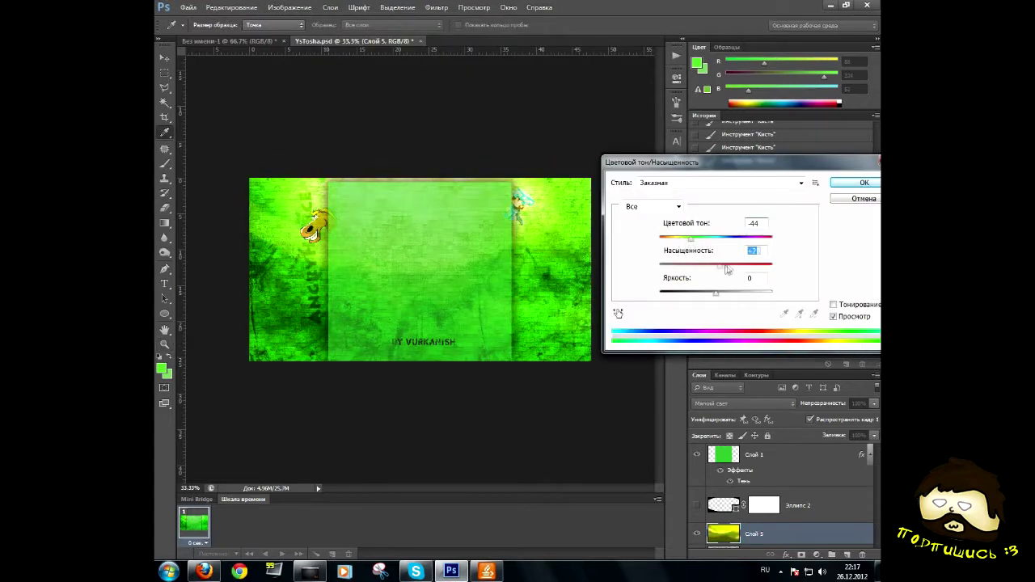
# Step: Delete the Эллипс 2 layer
pyautogui.press('Tab')
pyautogui.press('Return')
pyautogui.rightClick(763, 505)
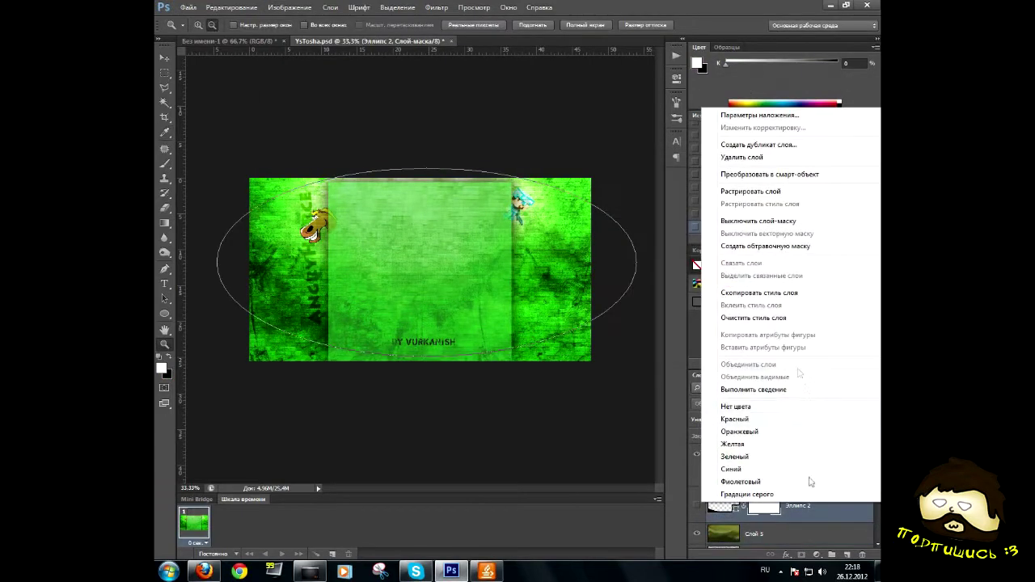
pyautogui.rightClick(763, 505)
pyautogui.click(739, 410)
pyautogui.click(165, 314)
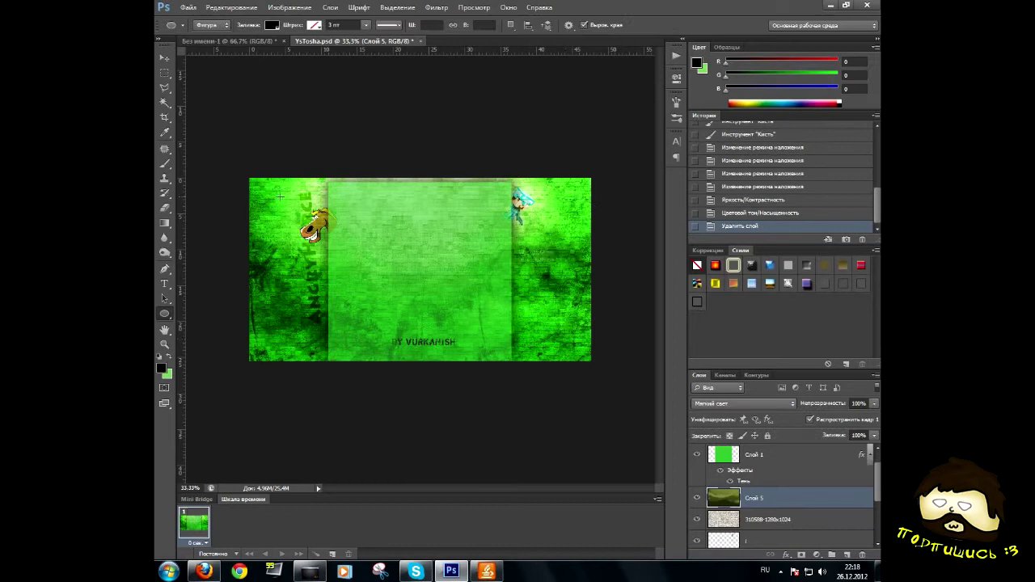
# Step: Move the new ellipse up the stack, set it to Subtract, and feather its mask heavily
pyautogui.click(165, 299)
pyautogui.hotkey('ctrl', ']')
pyautogui.moveTo(792, 454); pyautogui.dragTo(792, 485)
pyautogui.click(473, 25)
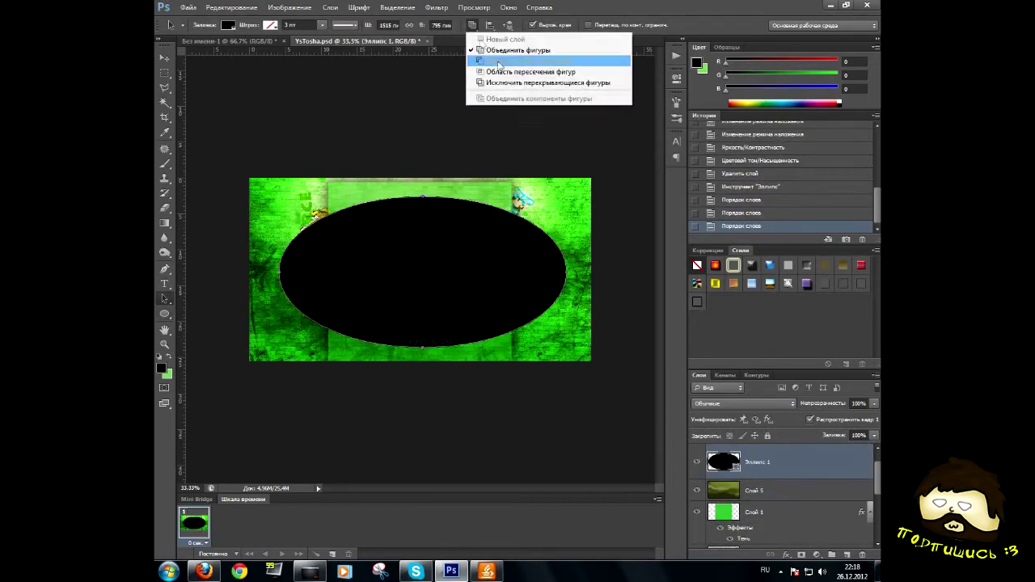
pyautogui.click(518, 58)
pyautogui.moveTo(526, 172); pyautogui.dragTo(567, 172)
pyautogui.click(233, 7)
# Step: Stretch the ellipse to nearly fill the banner and lower the vignette layer's opacity
pyautogui.click(267, 219)
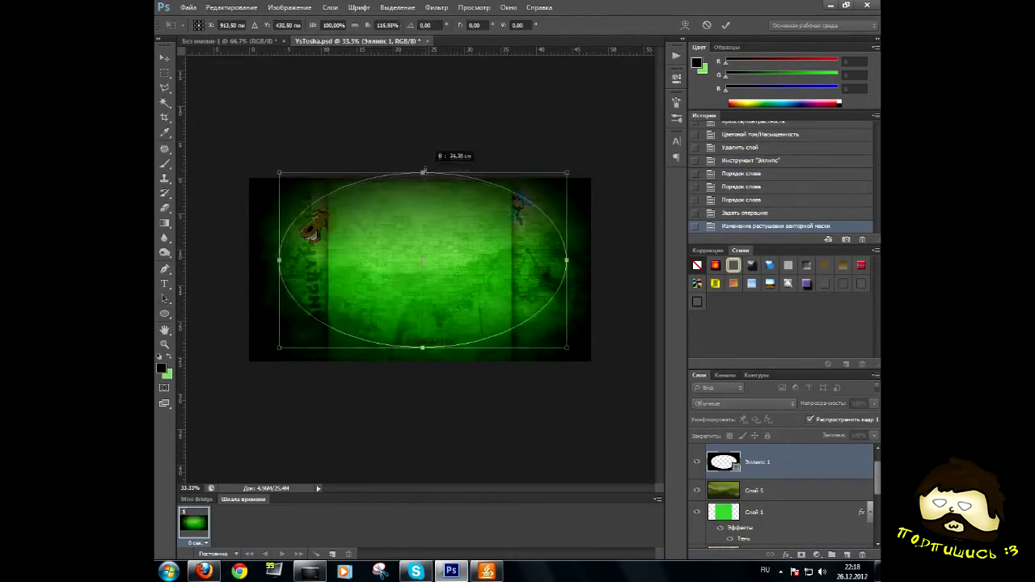
pyautogui.moveTo(423, 196); pyautogui.dragTo(423, 178)
pyautogui.moveTo(423, 346); pyautogui.dragTo(423, 353)
pyautogui.moveTo(567, 271); pyautogui.dragTo(584, 266)
pyautogui.moveTo(279, 271); pyautogui.dragTo(263, 266)
pyautogui.click(857, 402)
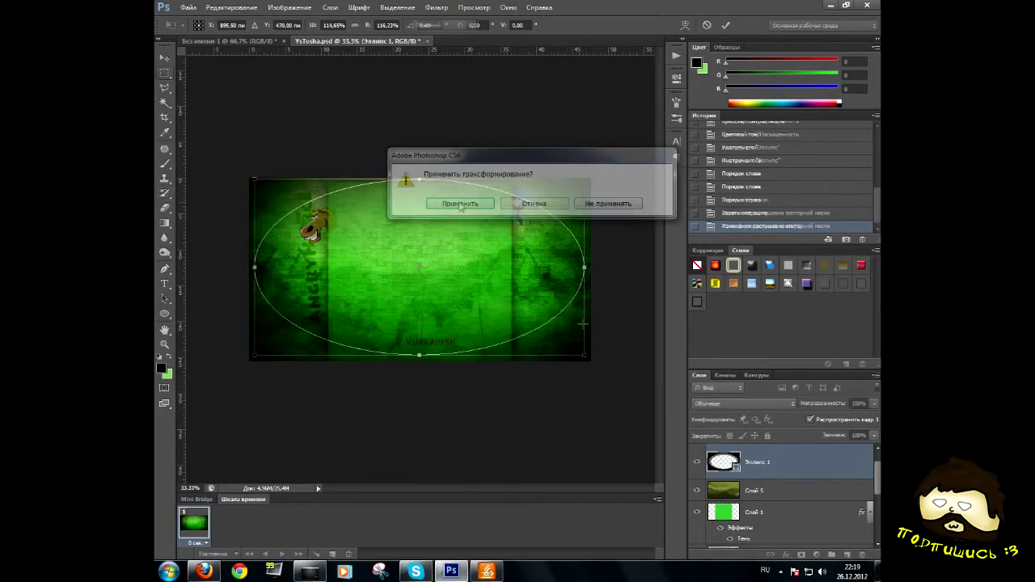
pyautogui.click(439, 203)
pyautogui.scroll(1, 780, 493)
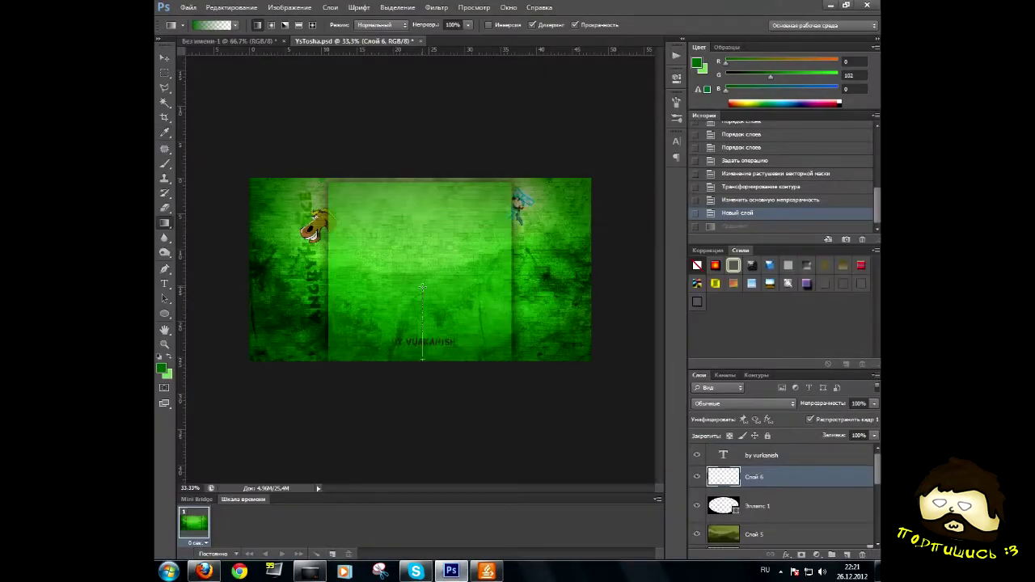
# Step: Draw a dark-green gradient up from the bottom edge and move the layer below Слой 1
pyautogui.moveTo(422, 359); pyautogui.dragTo(423, 287)
pyautogui.click(737, 213)
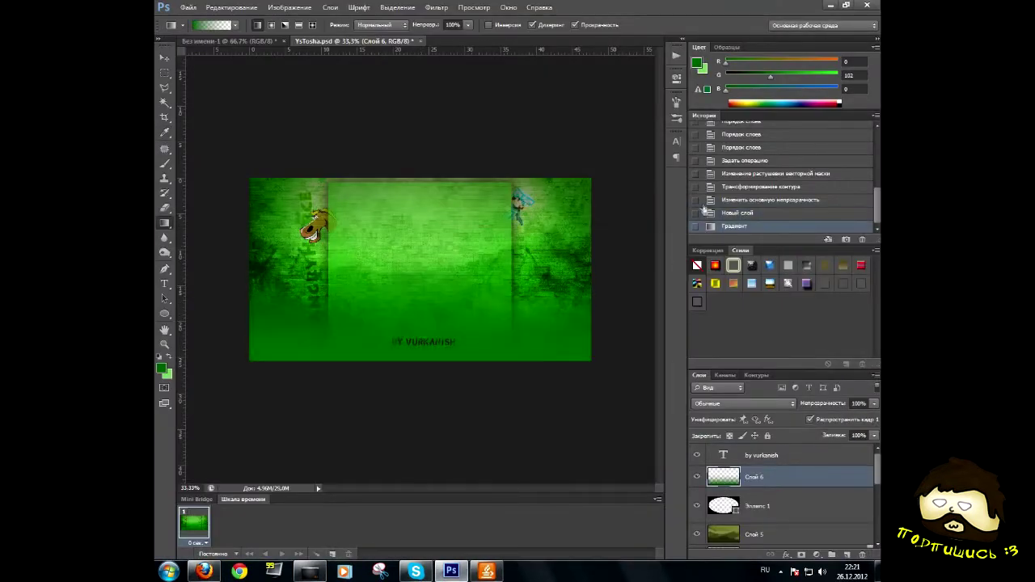
pyautogui.moveTo(422, 359); pyautogui.dragTo(428, 309)
pyautogui.moveTo(760, 479); pyautogui.dragTo(780, 548)
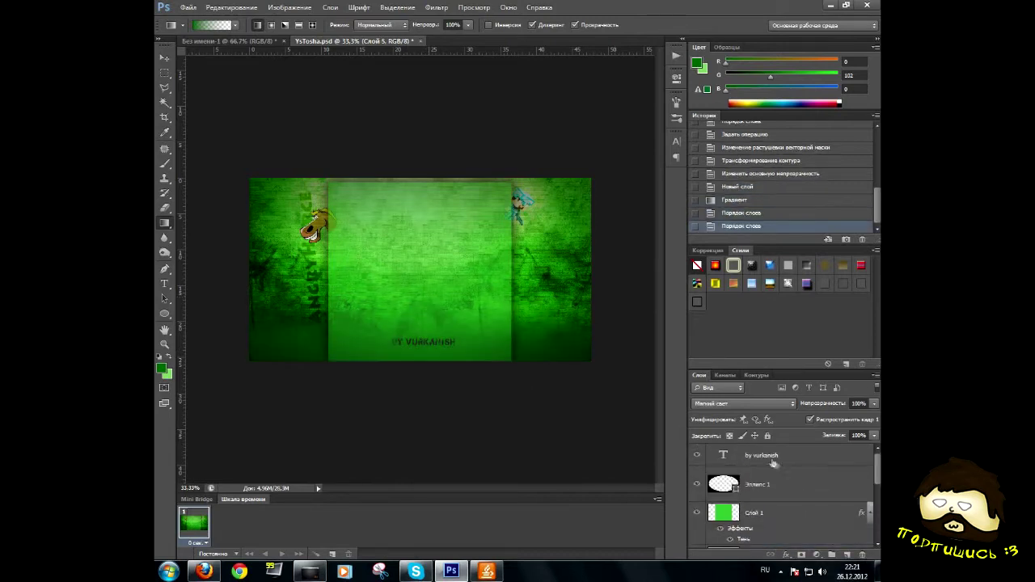
pyautogui.moveTo(761, 508)
pyautogui.mouseDown()
pyautogui.moveTo(760, 473)
pyautogui.moveTo(768, 510)
pyautogui.moveTo(774, 503)
pyautogui.mouseUp()
# Step: Recolour the signature text layer to a darker shade
pyautogui.click(165, 284)
pyautogui.click(539, 25)
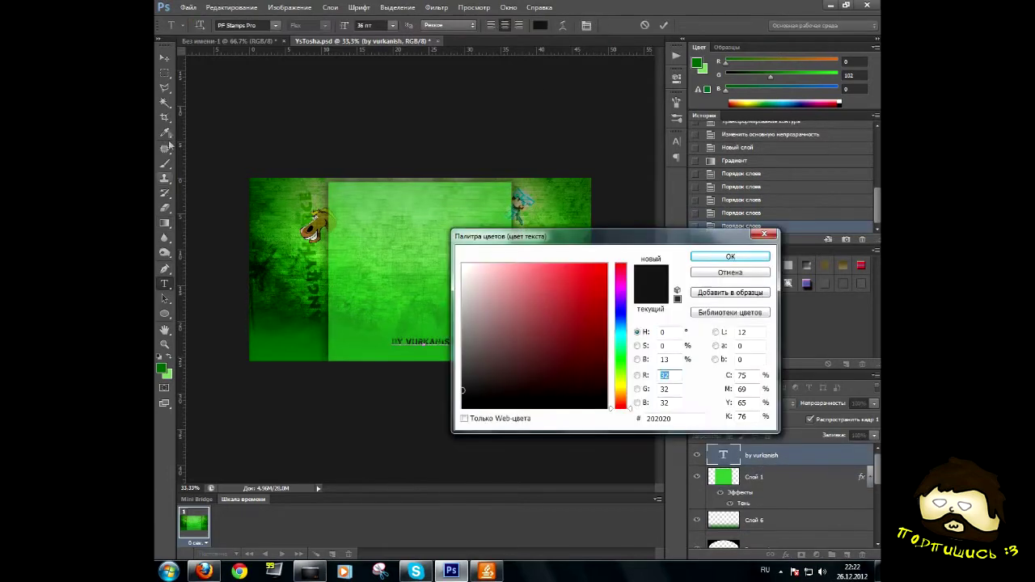
pyautogui.click(596, 369)
pyautogui.click(727, 257)
pyautogui.hotkey('ctrl', '+')
# Step: Type the test caption 'НО БОЛЬШЕ НИЧЕГО ПРИДУМАТЬ НЕ МОГУ :(' and then delete it
pyautogui.moveTo(453, 488); pyautogui.dragTo(480, 488)
pyautogui.click(343, 217)
pyautogui.write('НО БОЛЬШЕ НИЧЕГО ПРИДУМАТЬ НЕ МОГУ ')
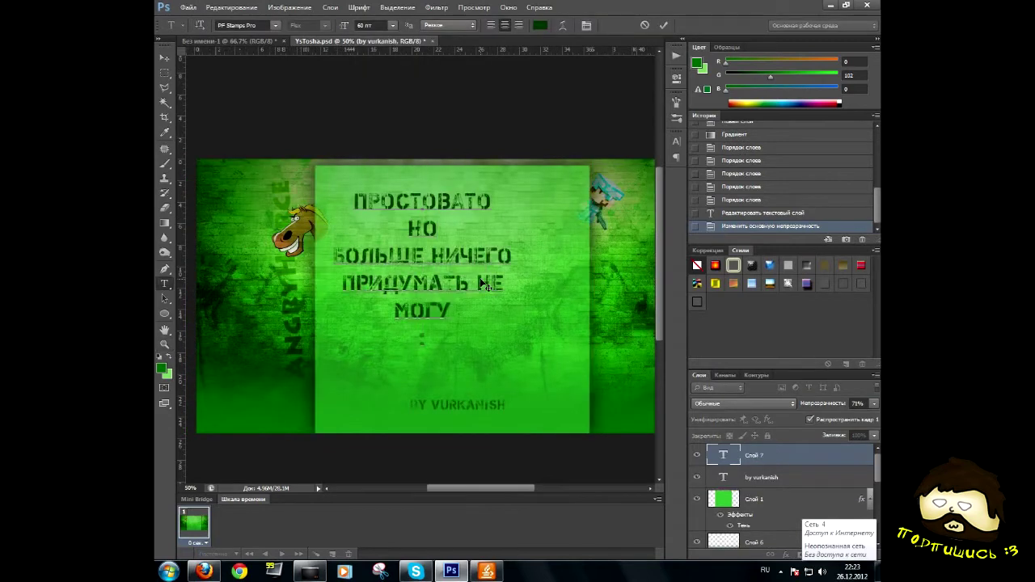
pyautogui.write(':(')
pyautogui.hotkey('ctrl', 'a')
pyautogui.hotkey('ctrl', 'Return')
pyautogui.press('z')
pyautogui.hotkey('ctrl', '+')
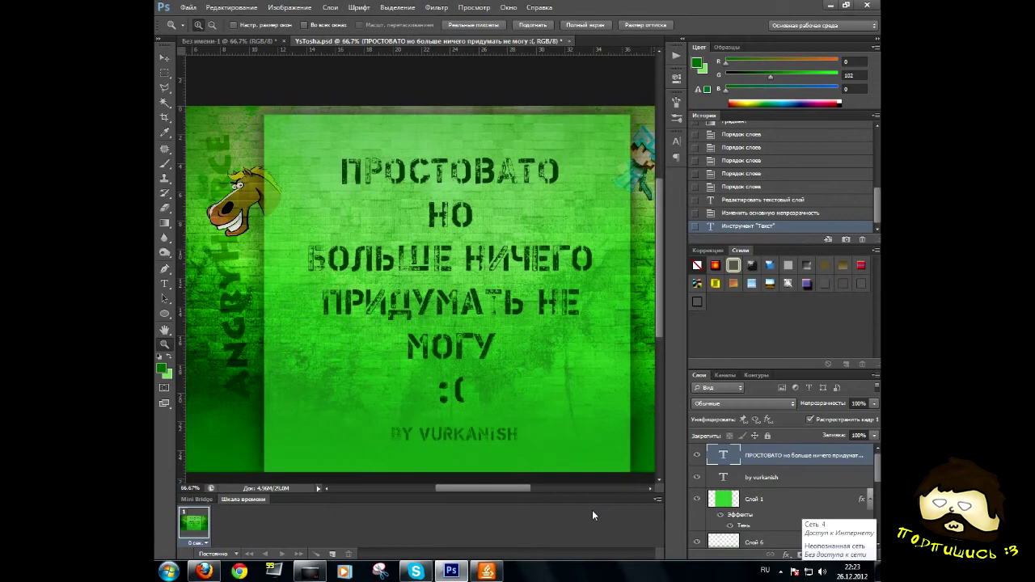
pyautogui.press('Delete')
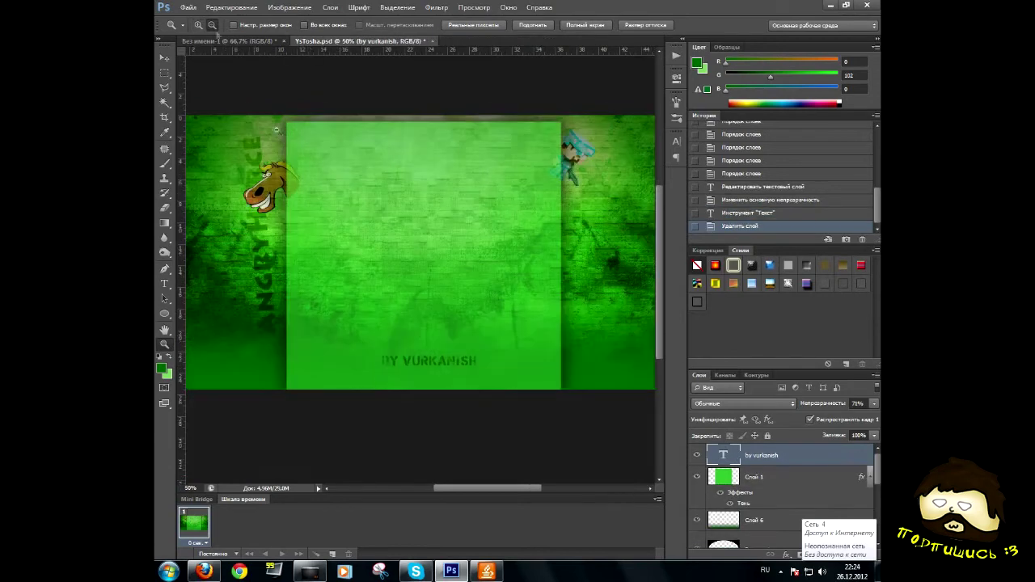
pyautogui.hotkey('ctrl', '-')
# Step: Cancel a Save As, zoom in on the horse, and free-transform the new x text
pyautogui.hotkey('ctrl', 'shift', 's')
pyautogui.click(608, 288)
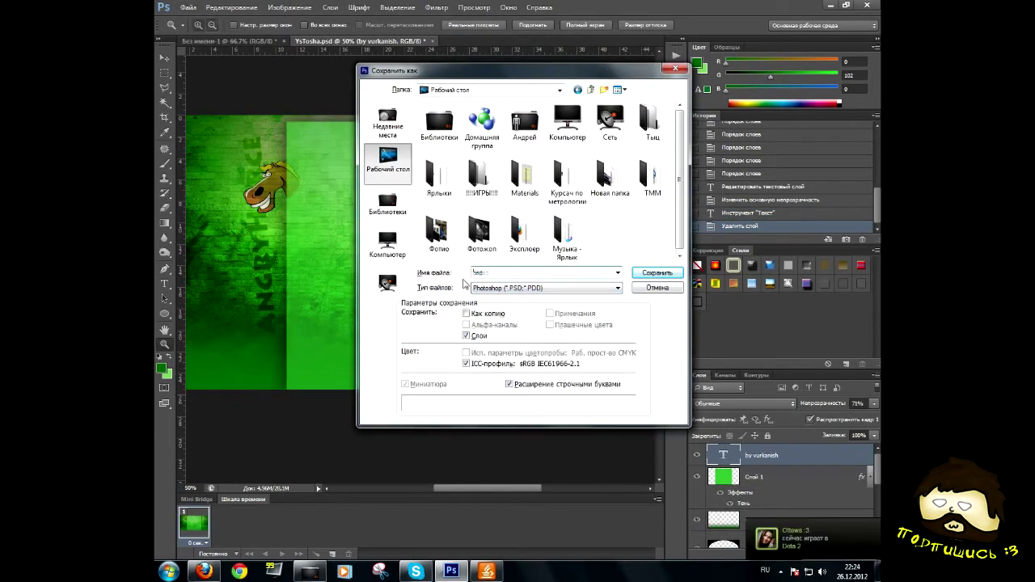
pyautogui.press('Return')
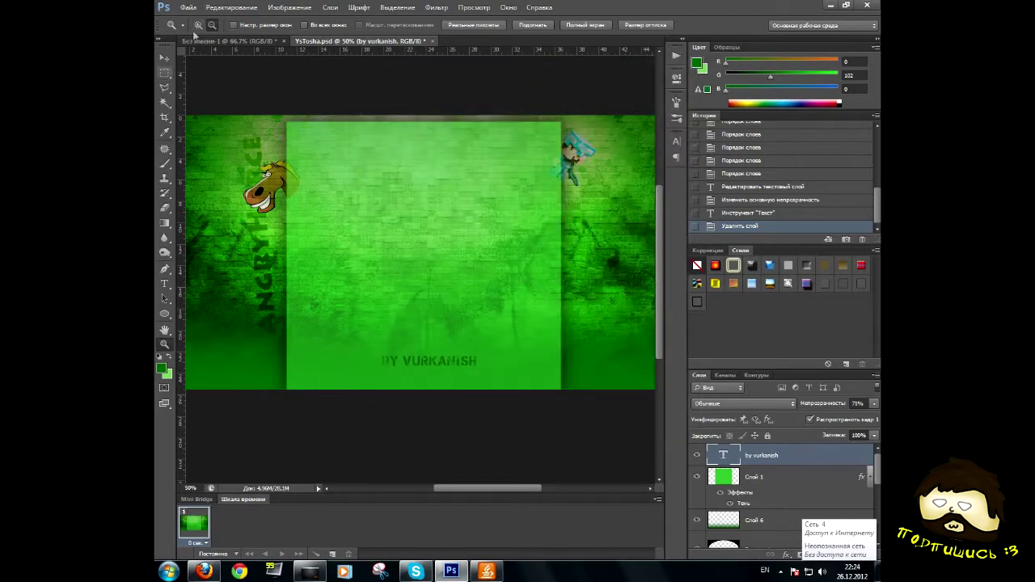
pyautogui.hotkey('ctrl', '+')
pyautogui.hotkey('ctrl', 't')
# Step: Recolour the small 'x' text red, move it above the horse's head, then delete it
pyautogui.press('Return')
pyautogui.click(730, 257)
pyautogui.hotkey('ctrl', 'Return')
pyautogui.press('v')
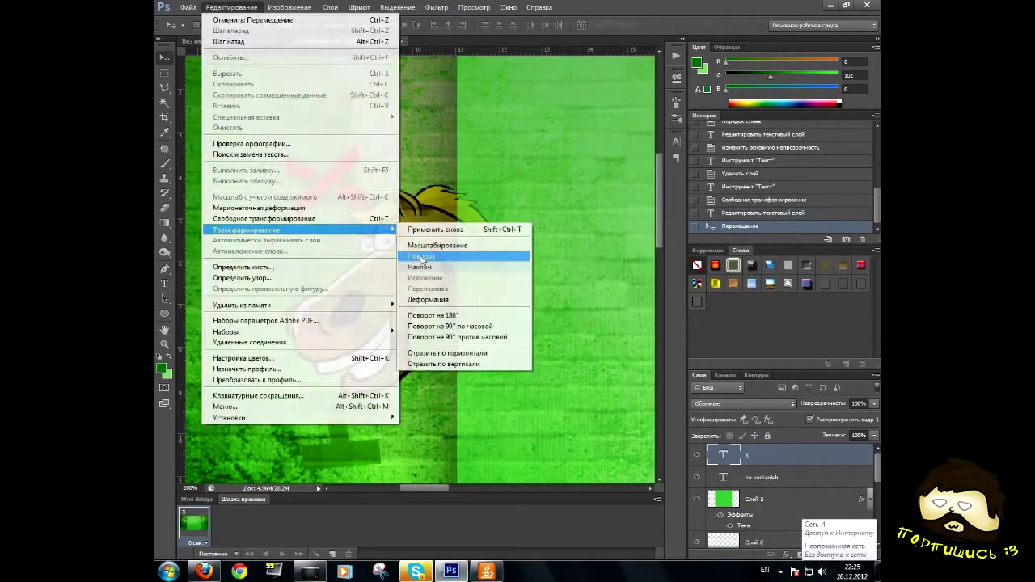
pyautogui.moveTo(324, 182); pyautogui.dragTo(331, 194)
pyautogui.press('Delete')
# Step: Add a new empty layer and pick red as the brush colour
pyautogui.press('b')
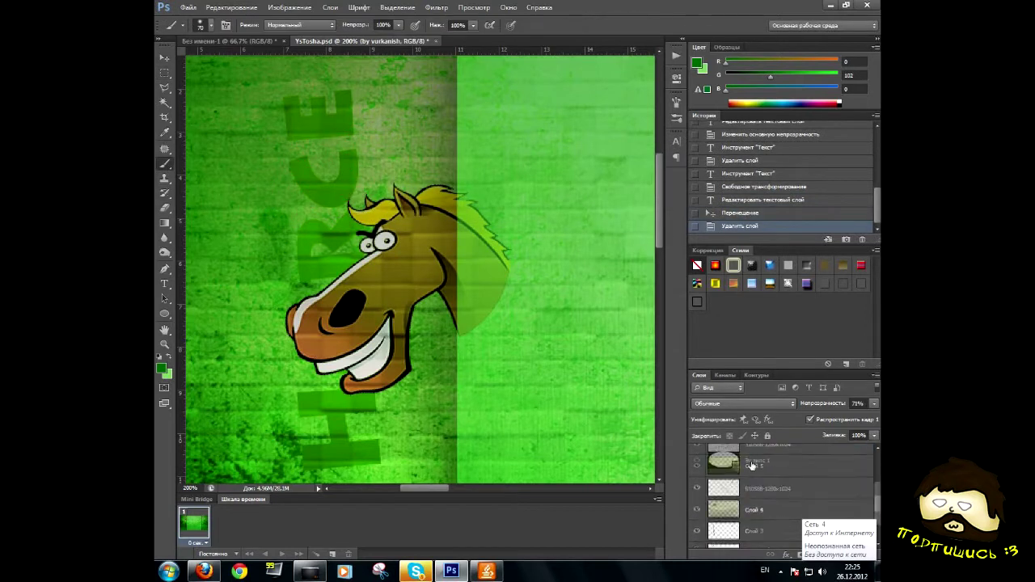
pyautogui.click(846, 555)
pyautogui.press('i')
pyautogui.click(162, 370)
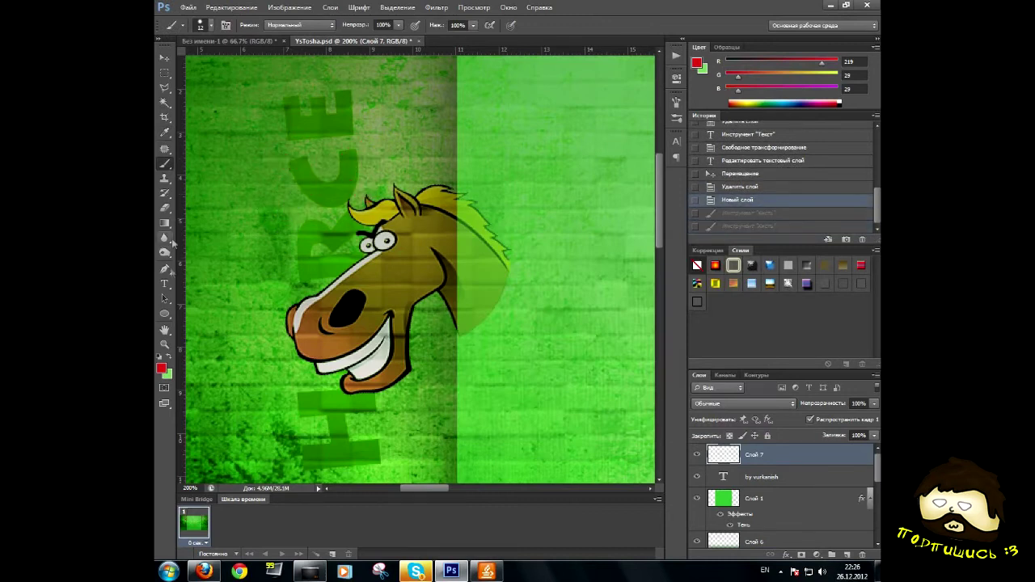
# Step: Paint a red slash above the horse's head with the Brush, discarding a stray path
pyautogui.click(167, 277)
pyautogui.click(492, 206)
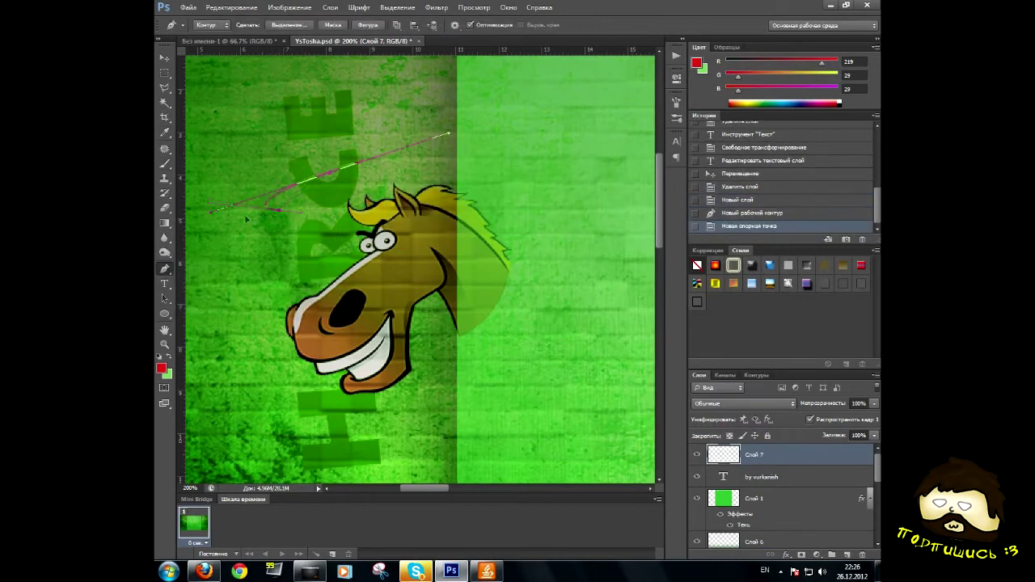
pyautogui.press('Delete')
pyautogui.hotkey('ctrl', 'z')
pyautogui.press('b')
pyautogui.moveTo(285, 157); pyautogui.dragTo(393, 194)
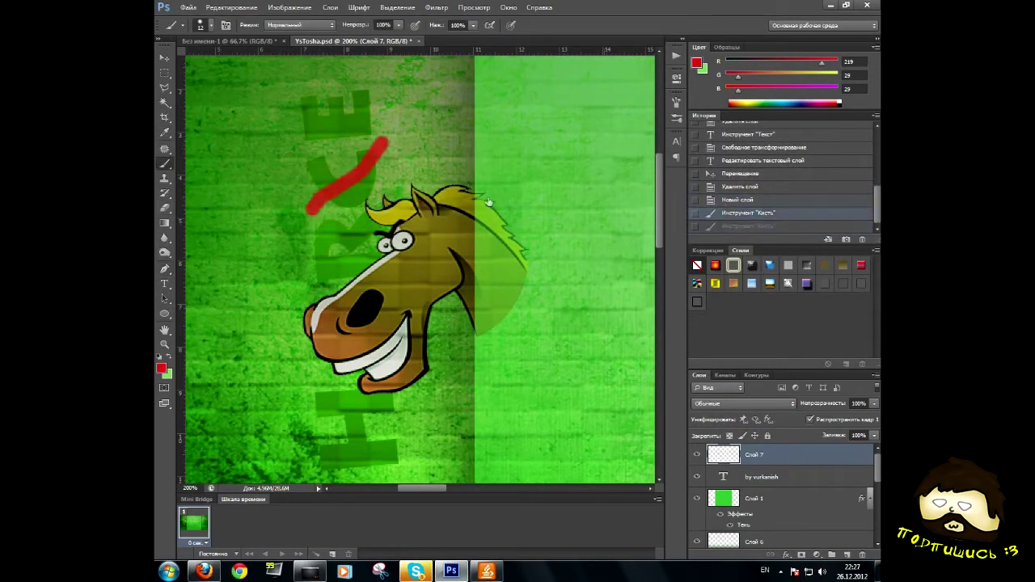
pyautogui.hotkey('ctrl', 'alt', 'z')
pyautogui.hotkey('ctrl', 'alt', 'z')
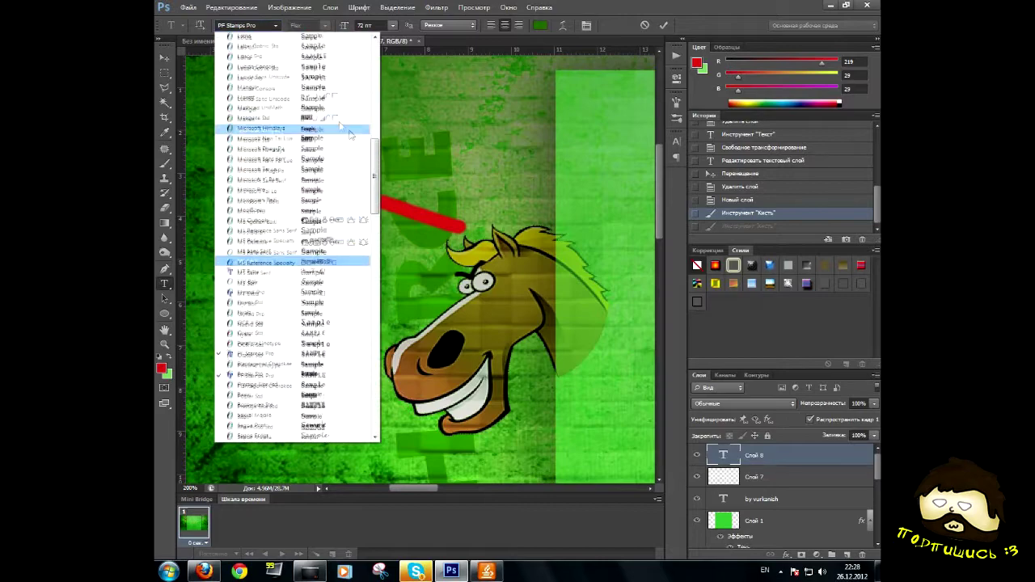
# Step: Rotate the small text, colour it dark green #3d8b0d, and save the banner under another format
pyautogui.click(422, 256)
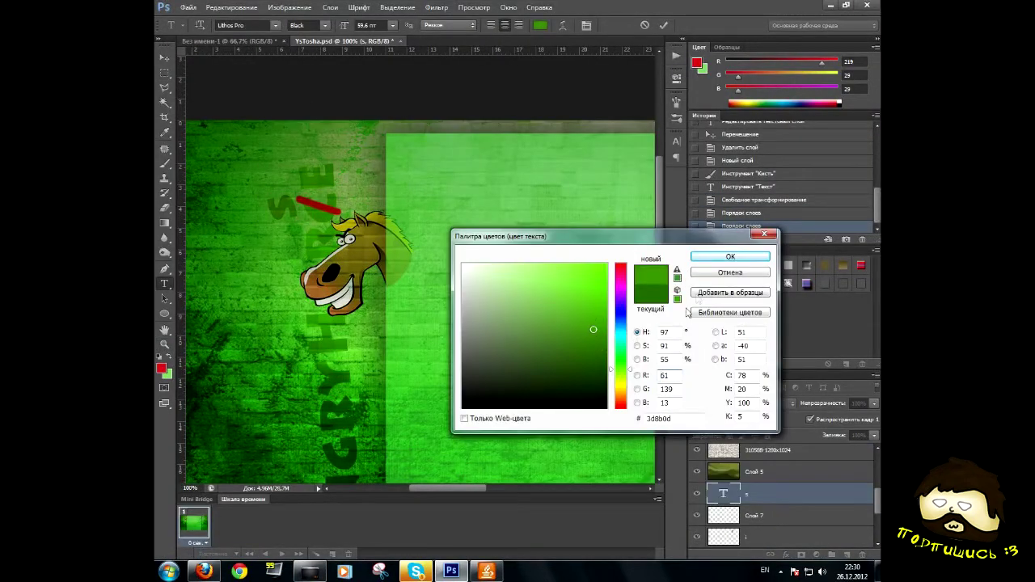
pyautogui.click(731, 257)
pyautogui.hotkey('ctrl', '-')
pyautogui.hotkey('ctrl', '-')
pyautogui.hotkey('ctrl', '-')
pyautogui.click(187, 7)
pyautogui.click(218, 143)
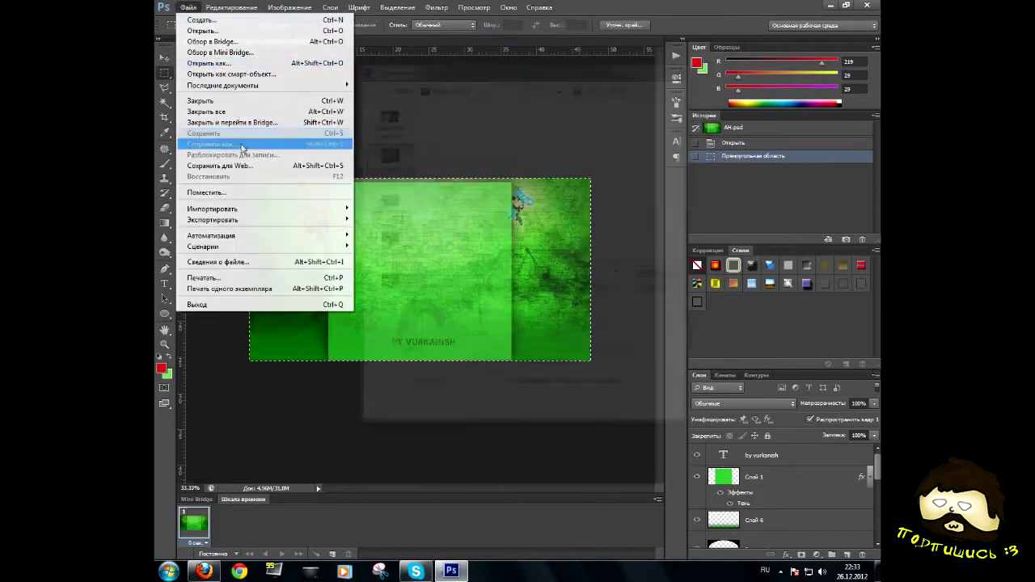
# Step: Confirm saving the banner as a JPEG image
pyautogui.click(656, 273)
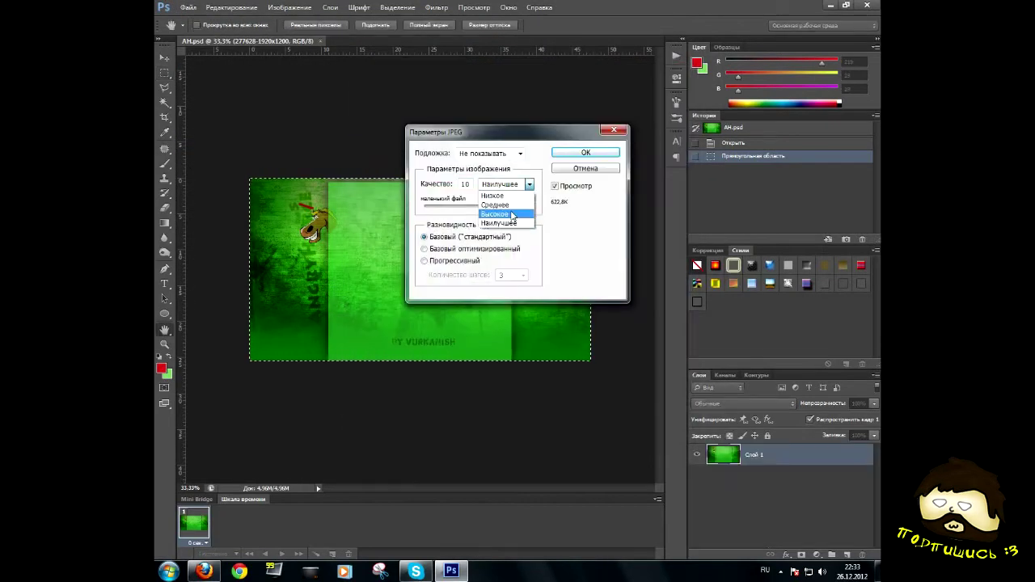